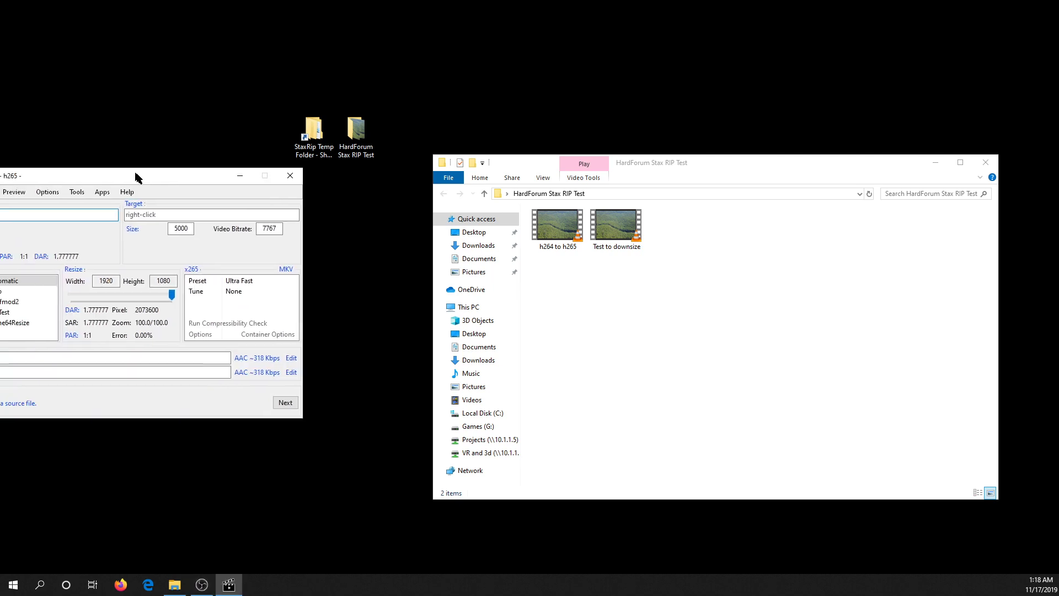
Move the StaxRip window fully on screen beside the HardForum Stax RIP Test folder
drag(157, 185, 217, 196)
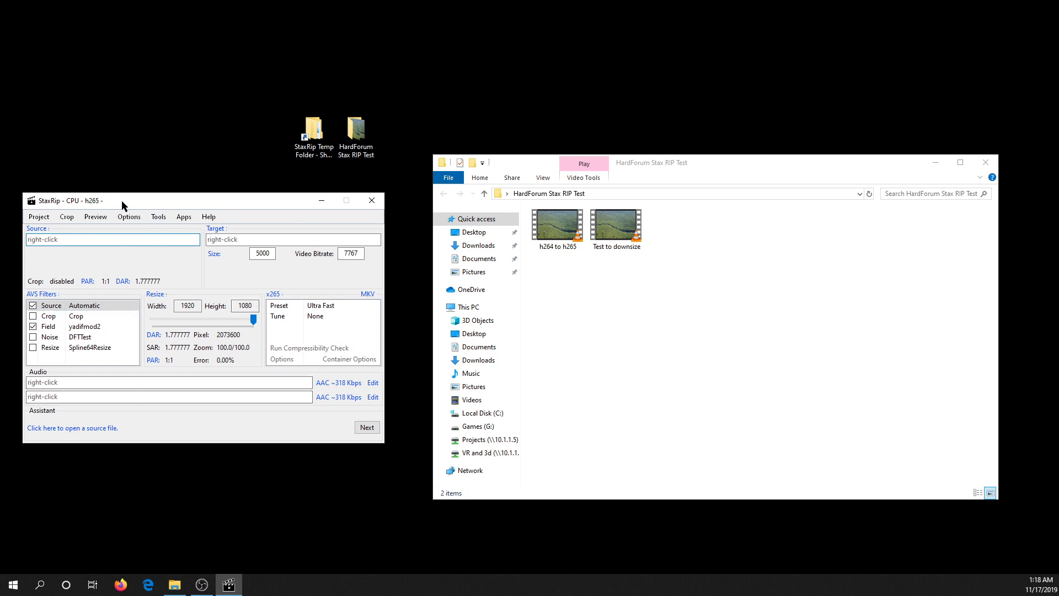
drag(122, 199, 146, 196)
click(726, 303)
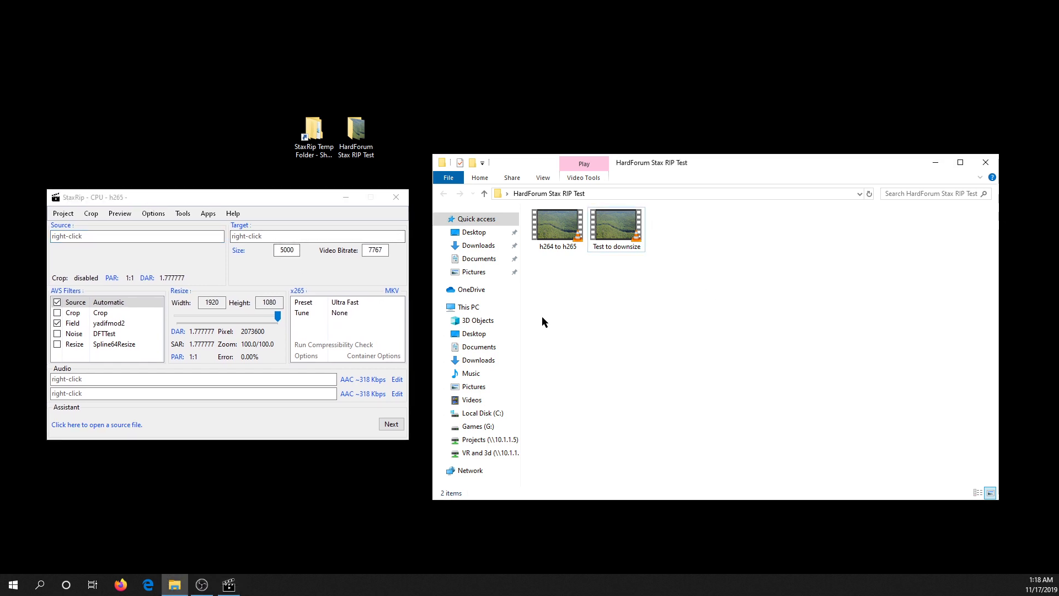
Select the Test to downsize and h264 to h265 videos in the folder, then clear the selection
click(595, 249)
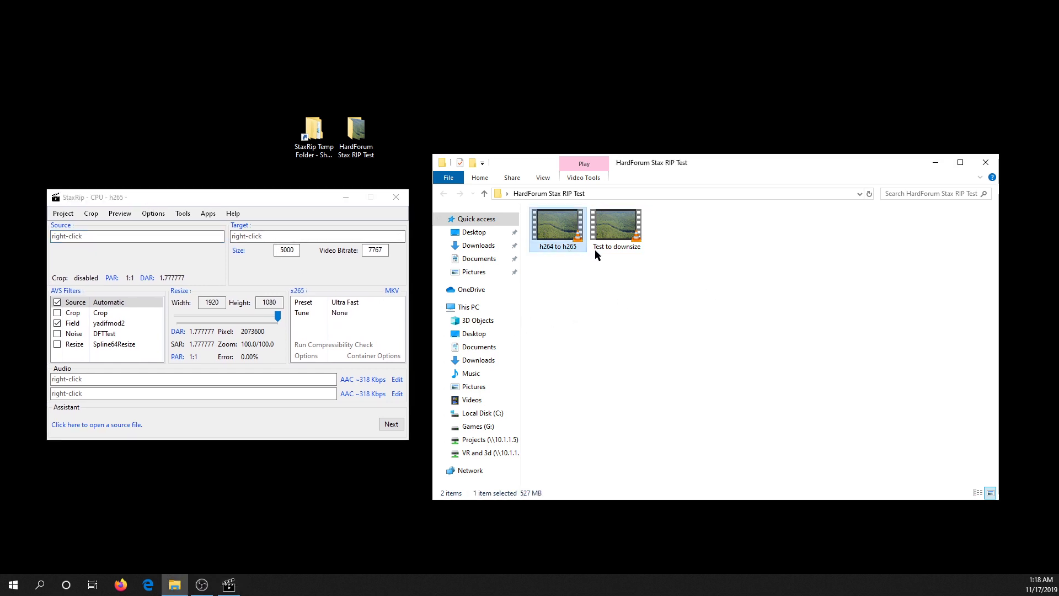
click(632, 282)
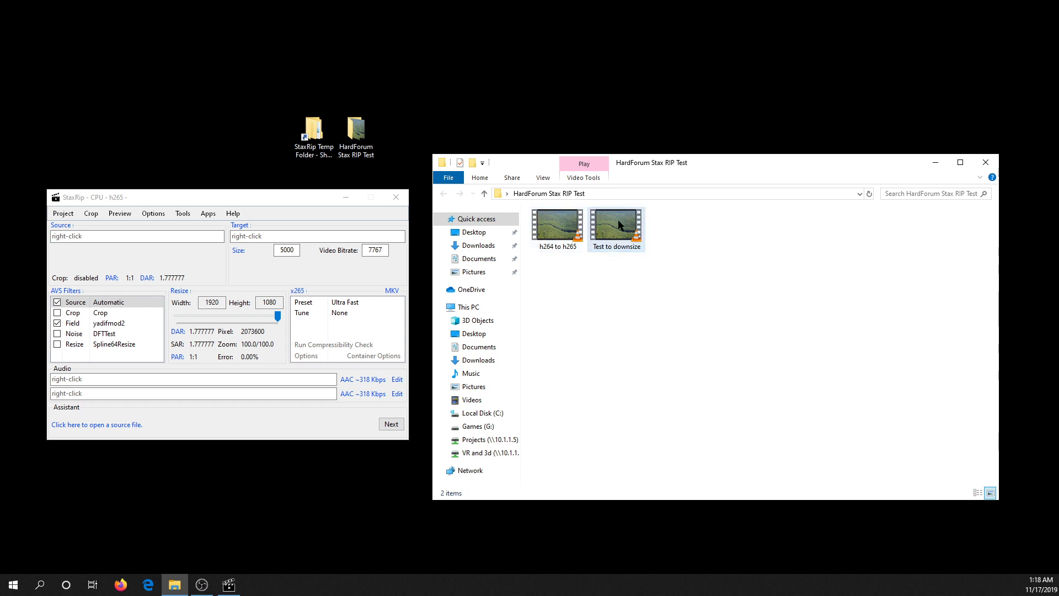
drag(665, 300, 530, 210)
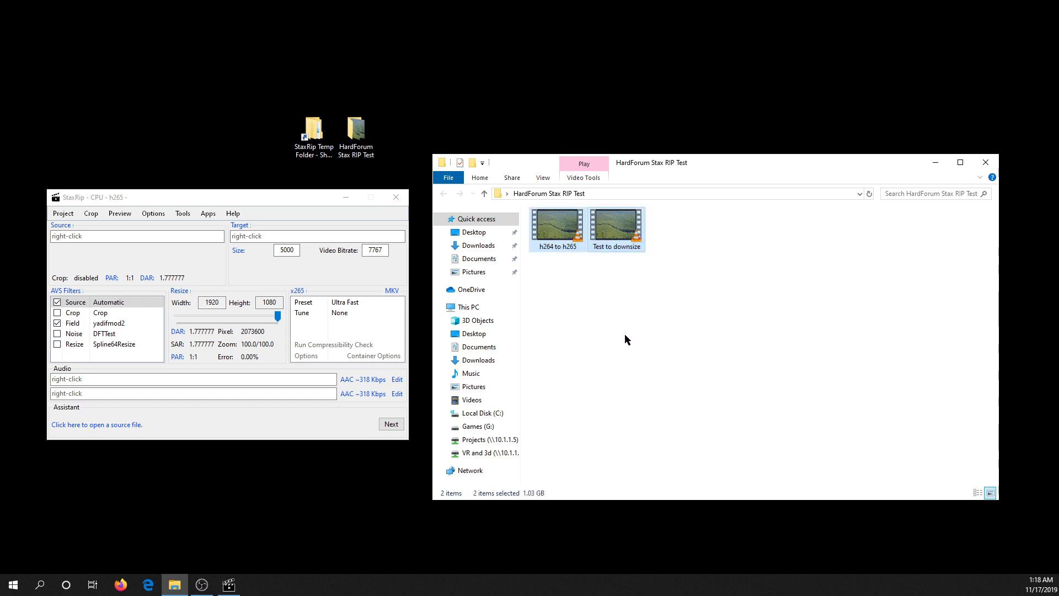
click(624, 338)
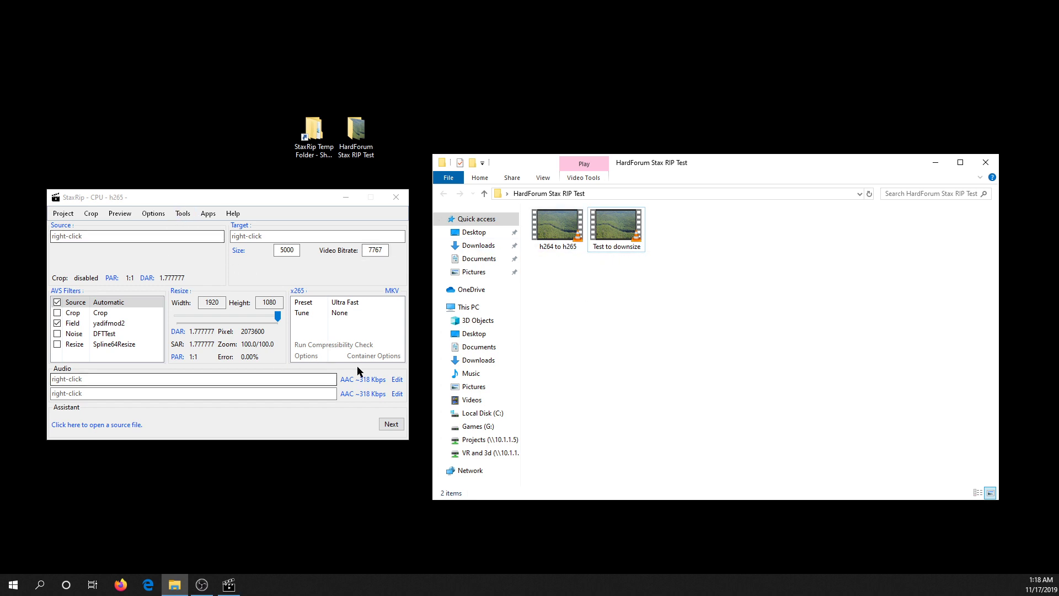
Load h264 to h265 as StaxRip's source and delete the h264 to h265_temp folder
drag(548, 224, 84, 237)
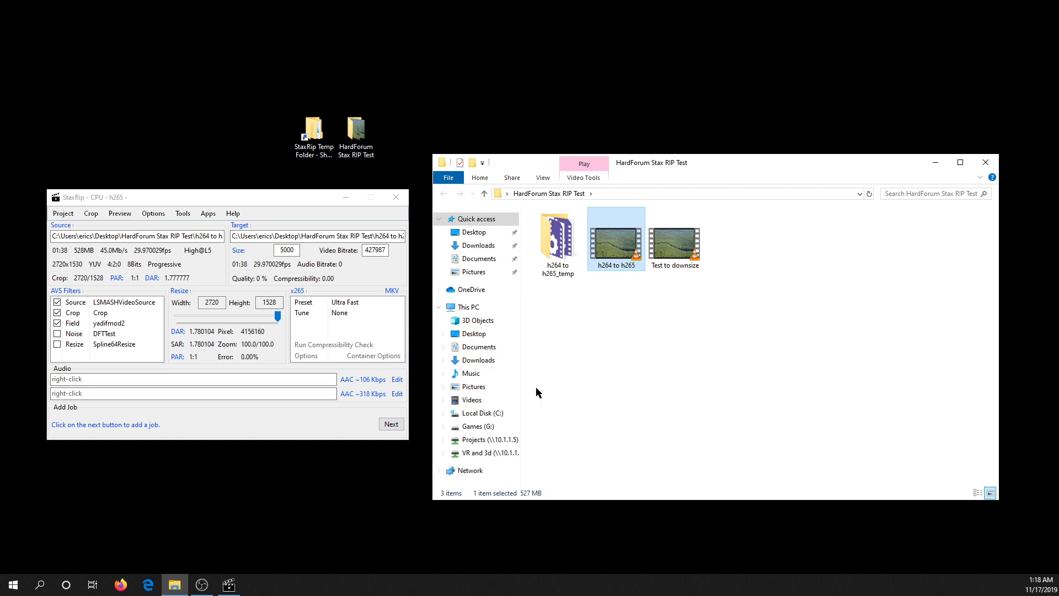
key(Left)
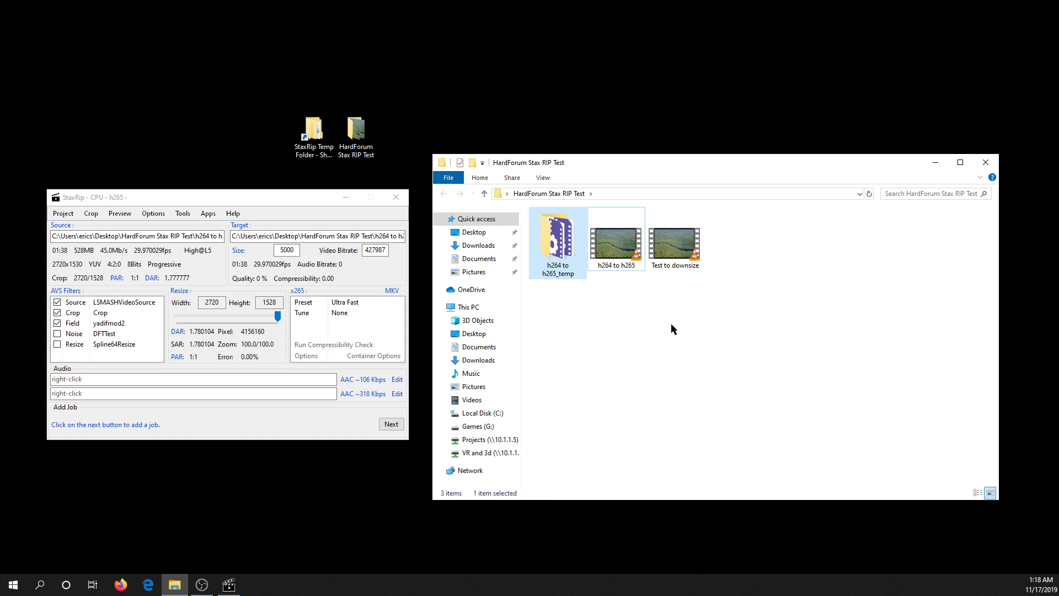
click(647, 283)
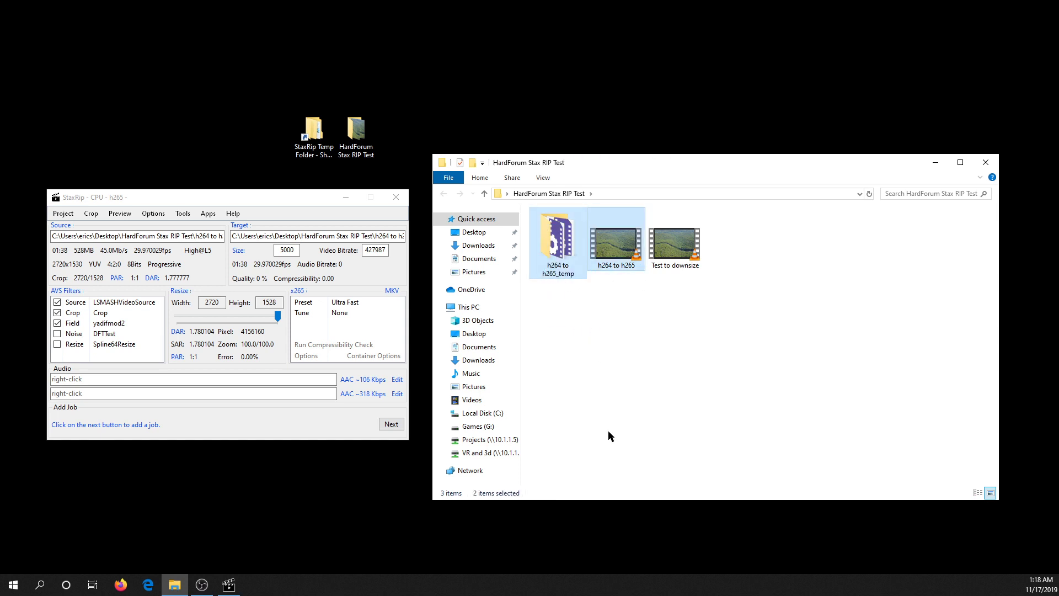
drag(586, 333, 550, 248)
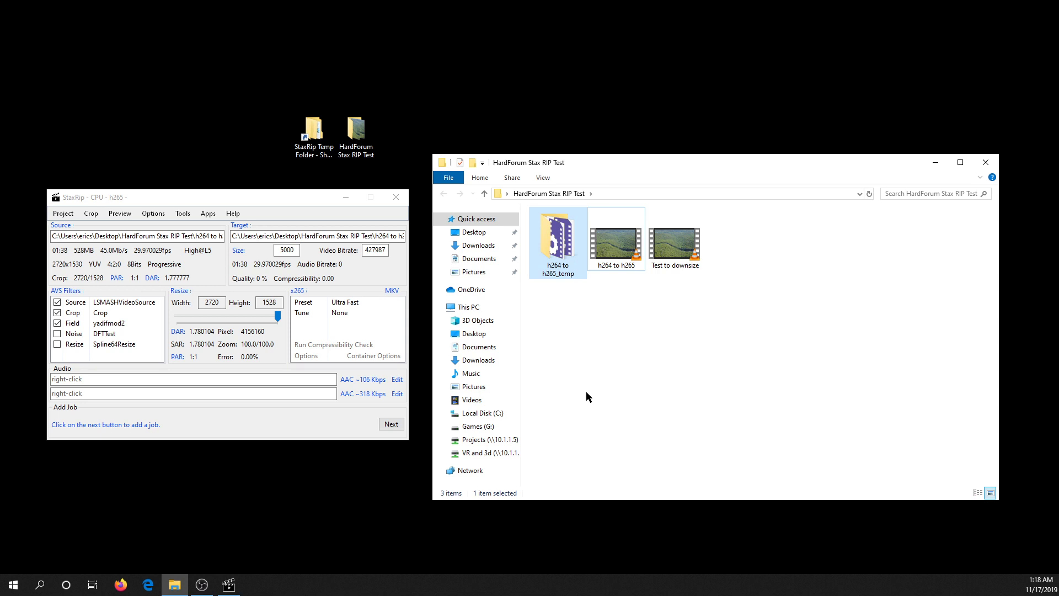
key(Delete)
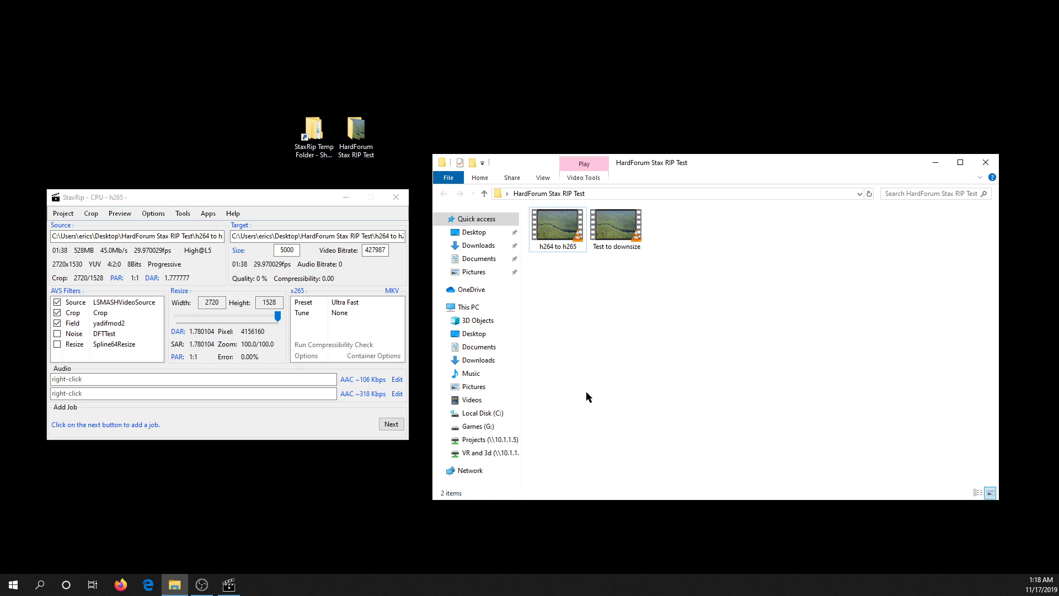
Cancel Project Options and close StaxRip without saving the project
click(154, 214)
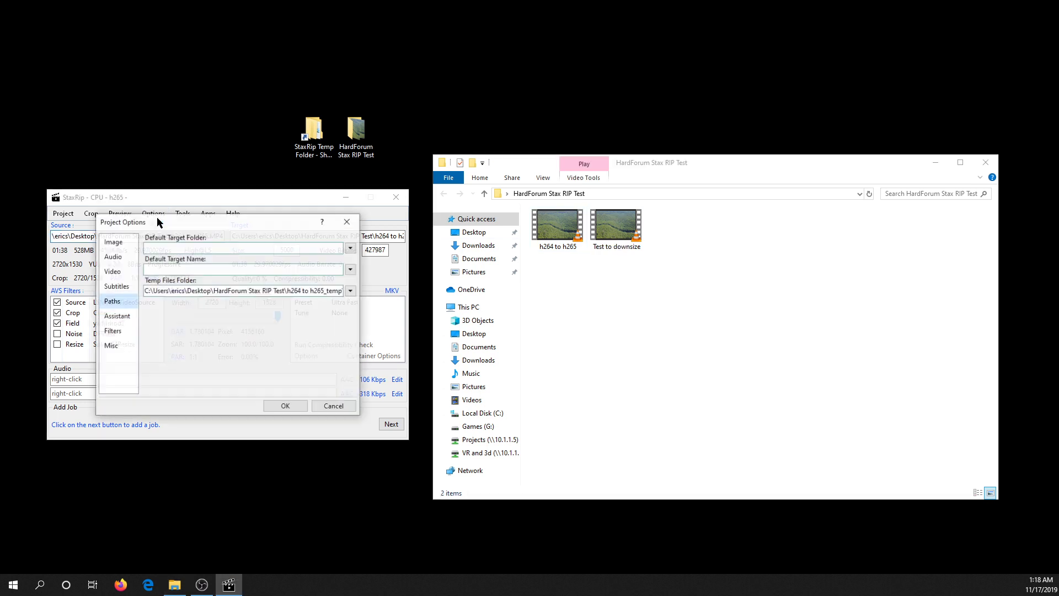
click(334, 406)
click(396, 197)
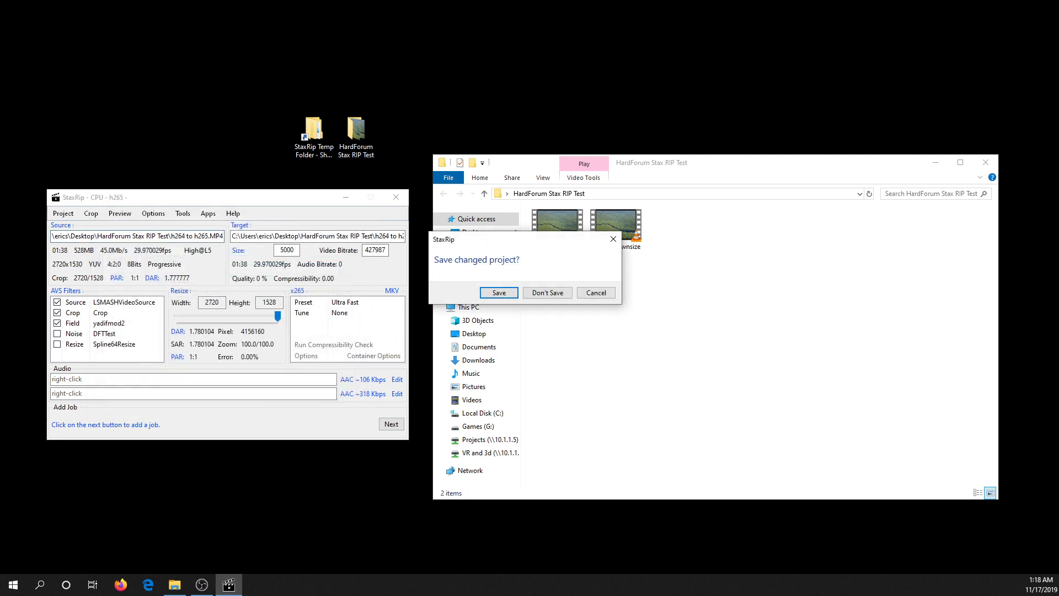
click(546, 293)
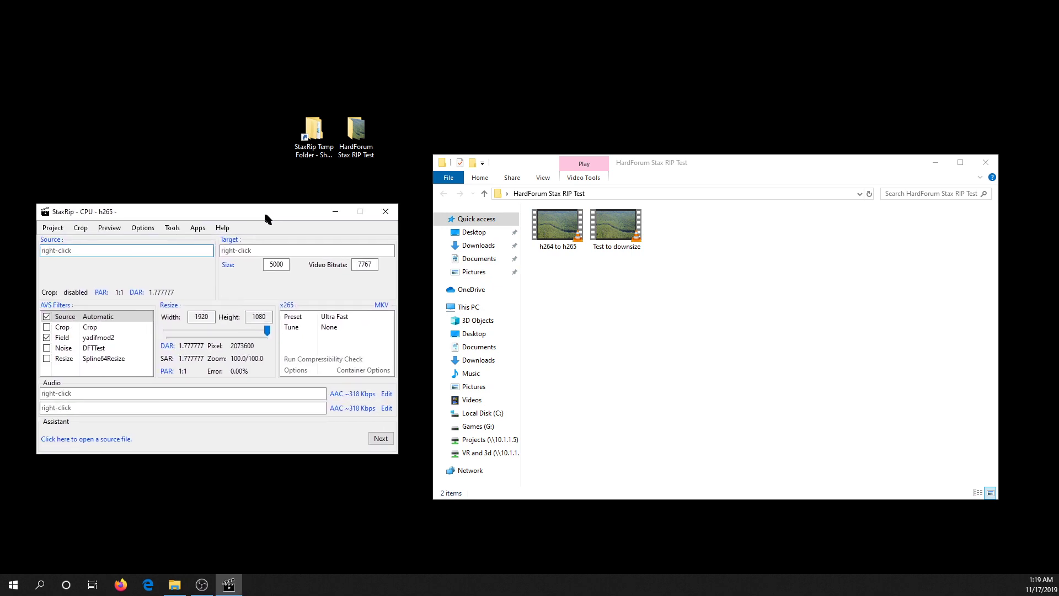
In the reopened StaxRip, save the fresh project's settings as a template
drag(97, 214, 77, 207)
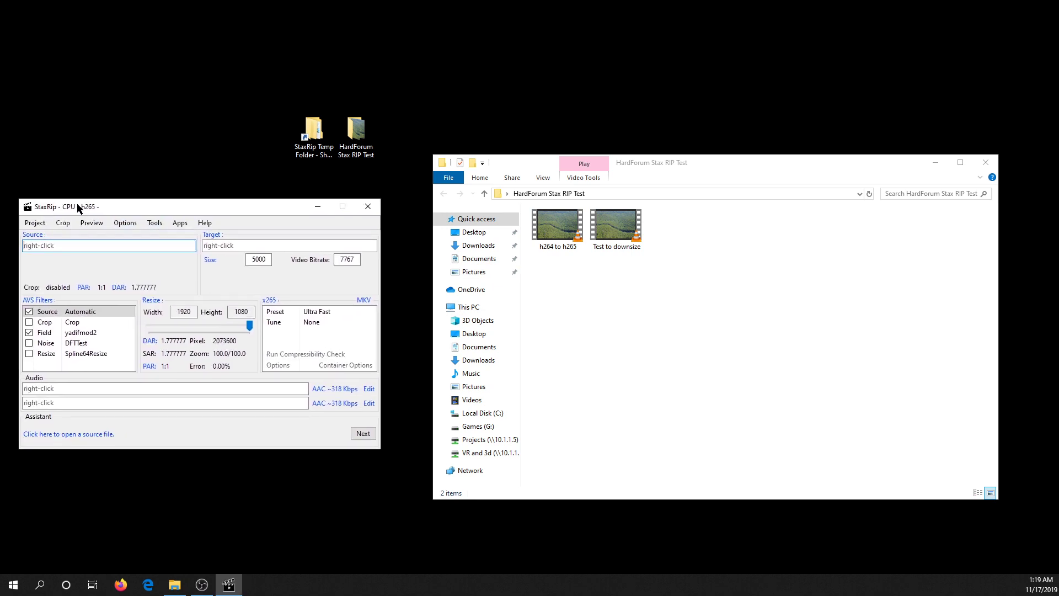
click(35, 223)
click(50, 268)
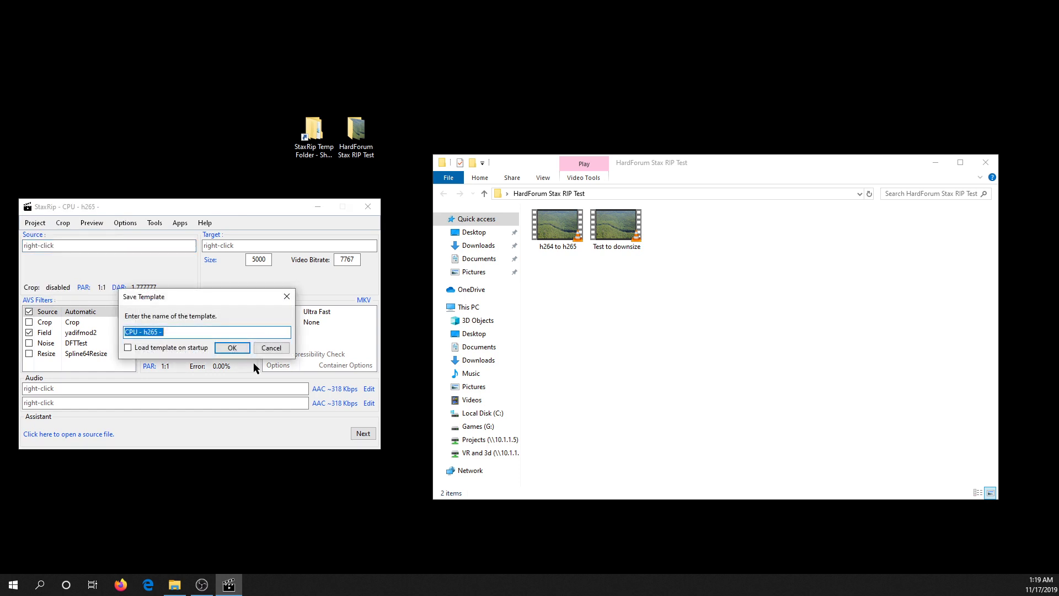
click(255, 349)
click(35, 222)
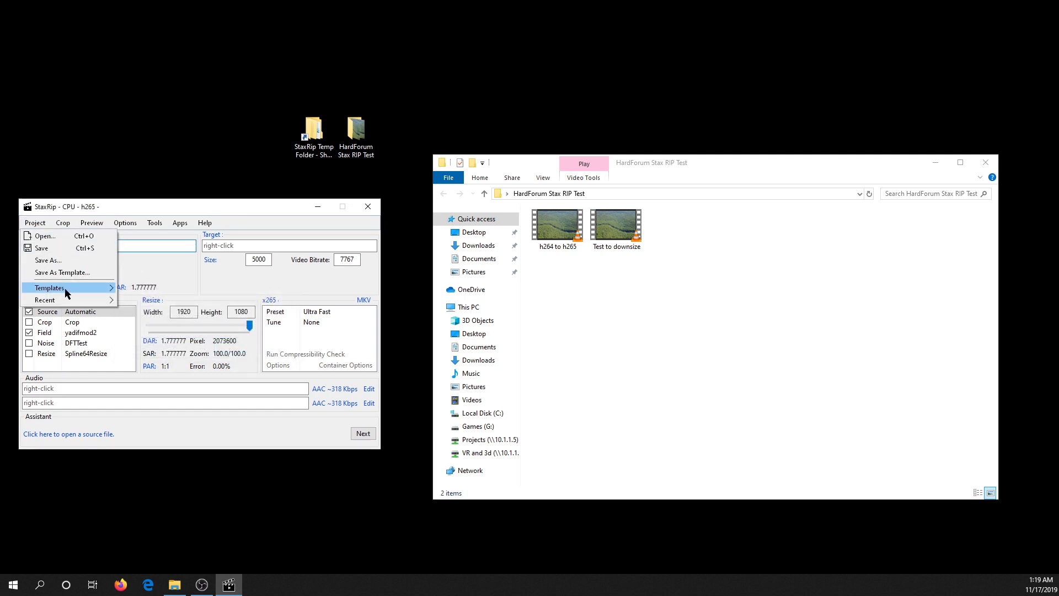
Load the Automatic Workflow template and bring up Project Options on the Paths page
mouse_move(66, 289)
click(170, 288)
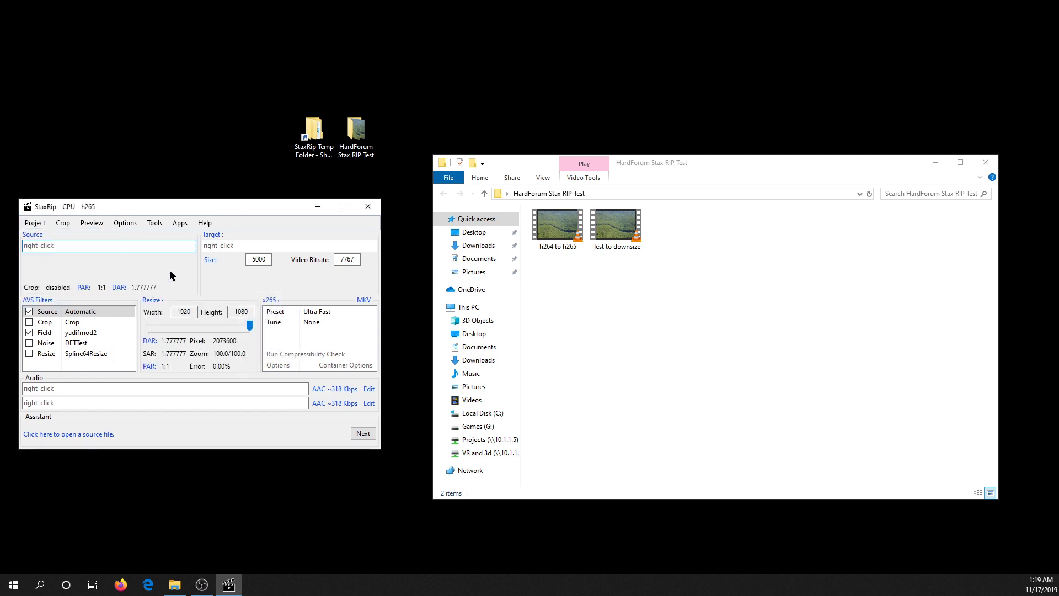
click(127, 223)
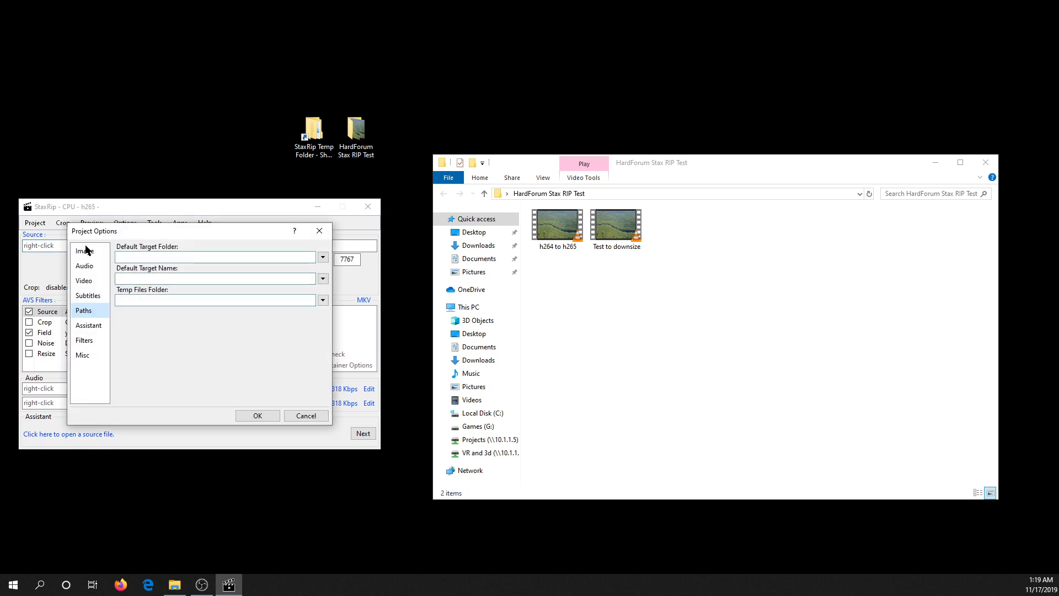
click(95, 245)
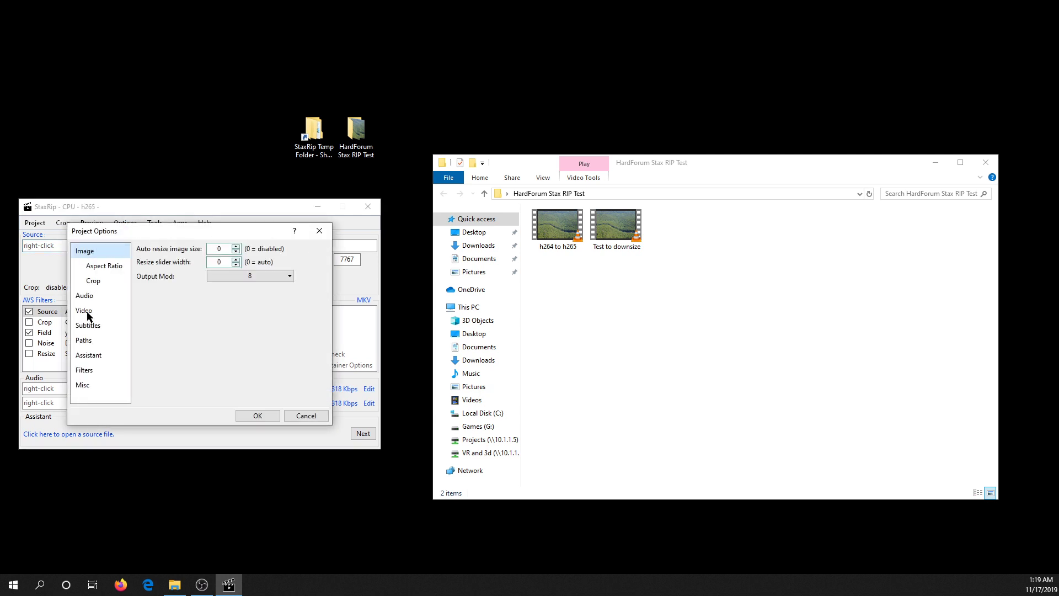
click(78, 339)
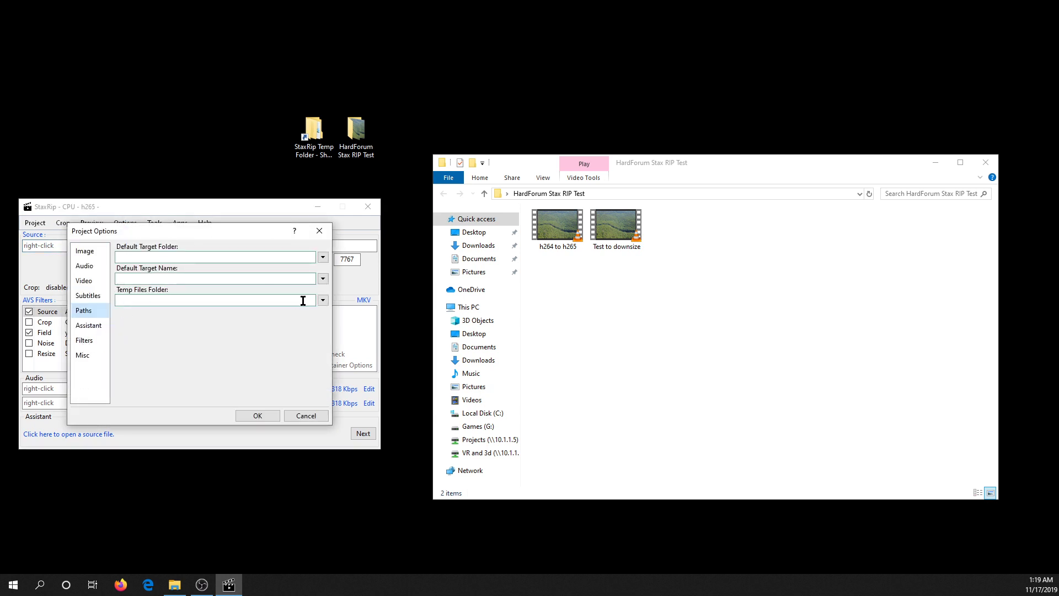
Pick the DJI_0143_temp folder as the temp files folder
click(322, 300)
click(342, 312)
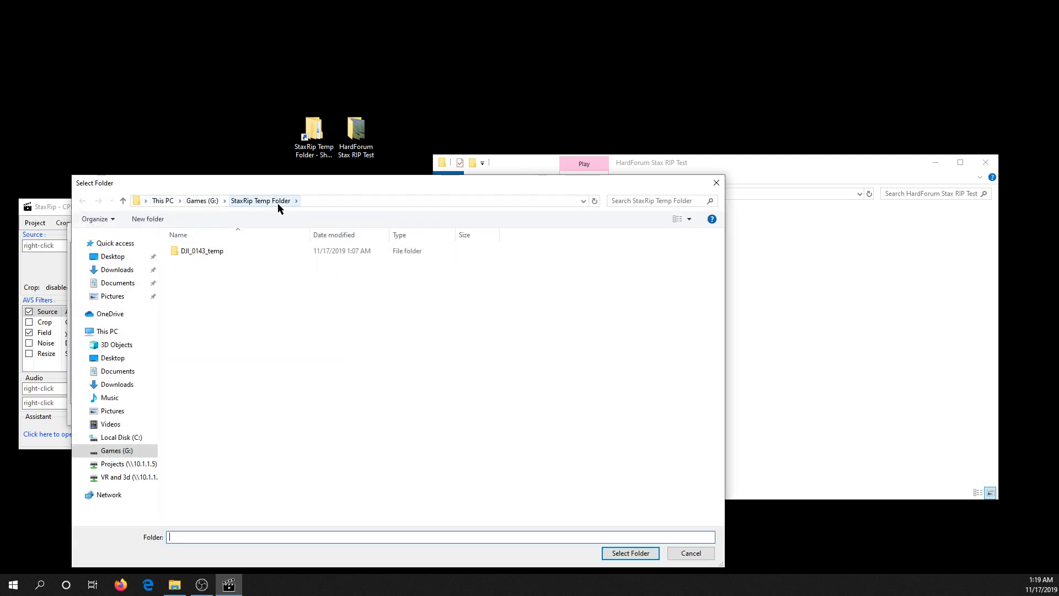
click(204, 251)
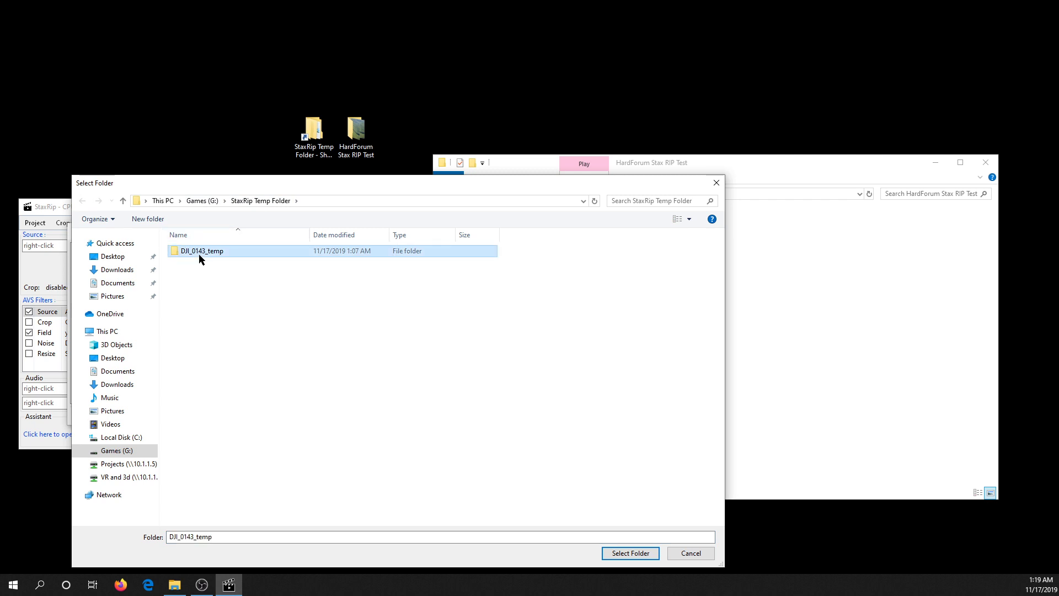
click(620, 554)
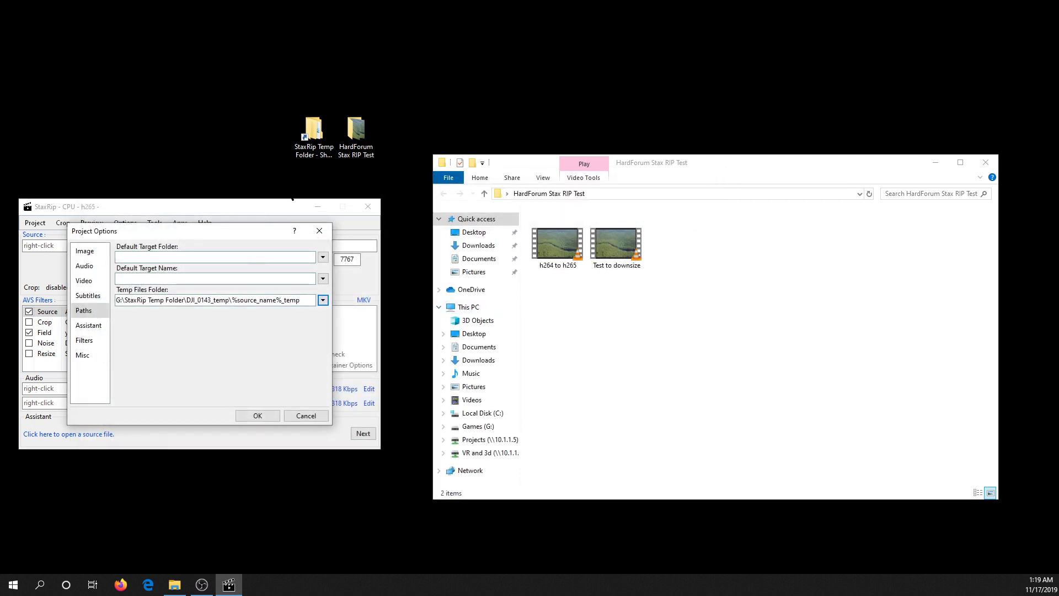
Change the temp files folder to G:\StaxRip Temp Folder by pasting its copied path
click(323, 301)
click(356, 309)
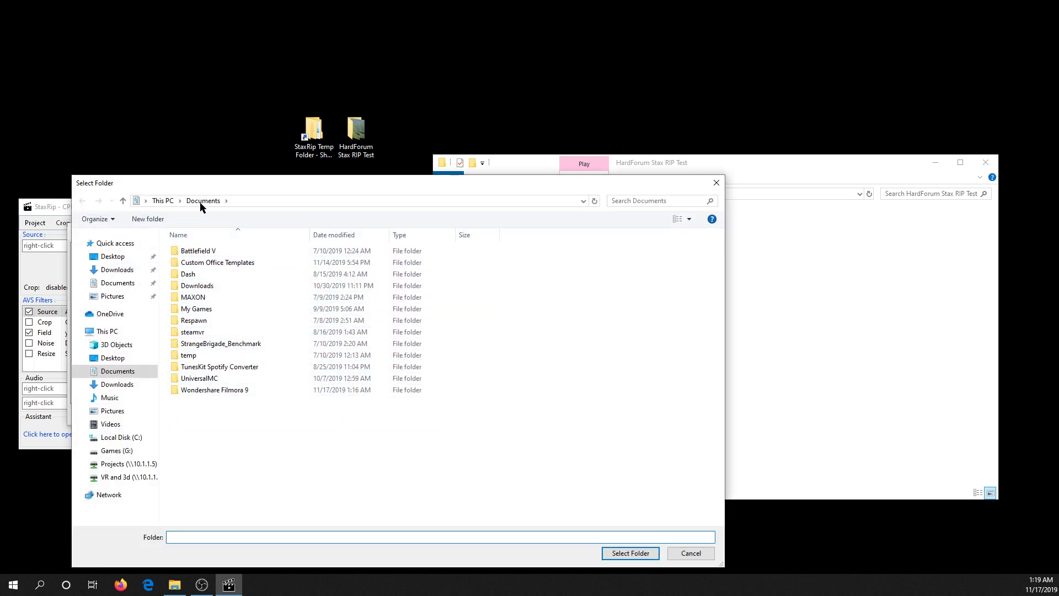
click(316, 142)
double_click(316, 142)
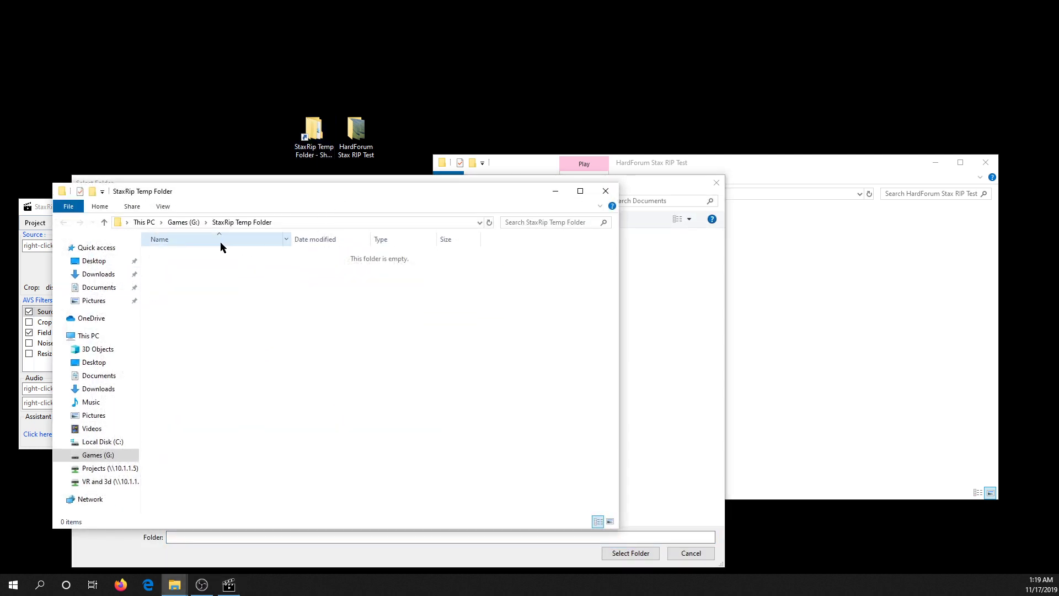
click(295, 220)
key(ctrl+c)
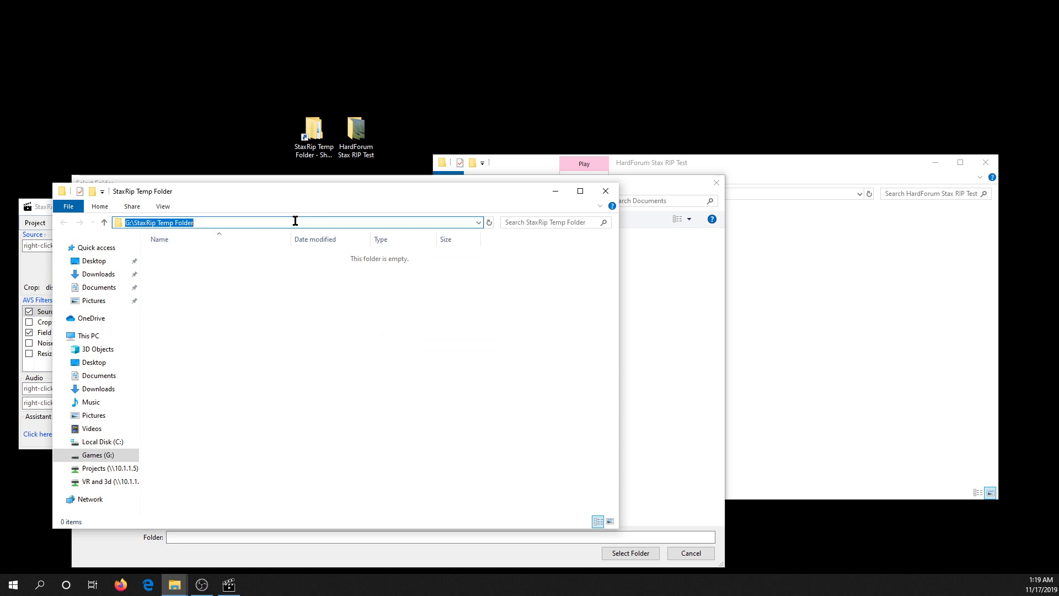
click(606, 191)
click(238, 199)
key(ctrl+v)
key(Return)
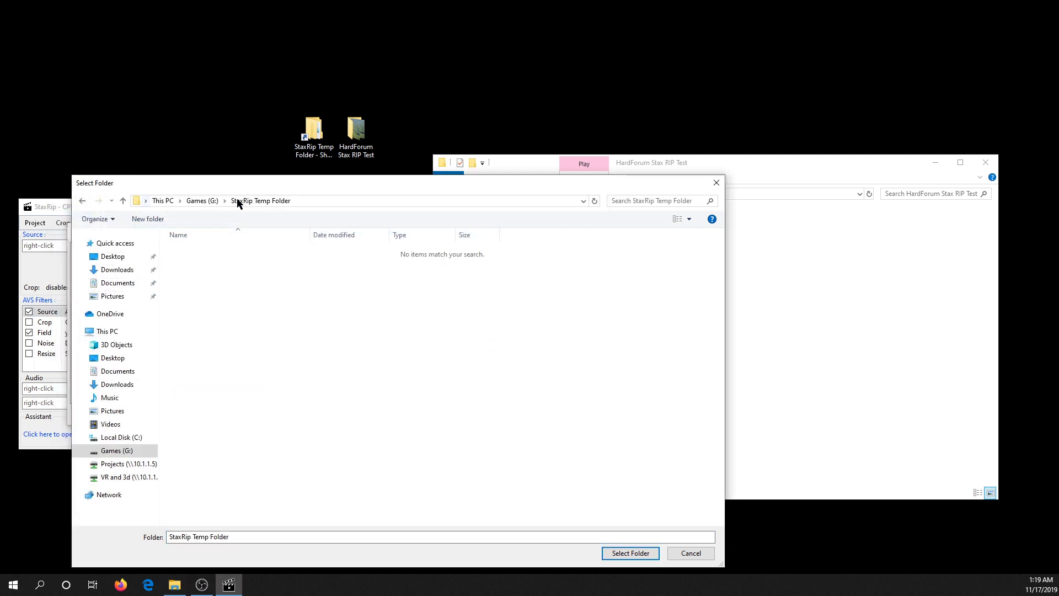
click(630, 552)
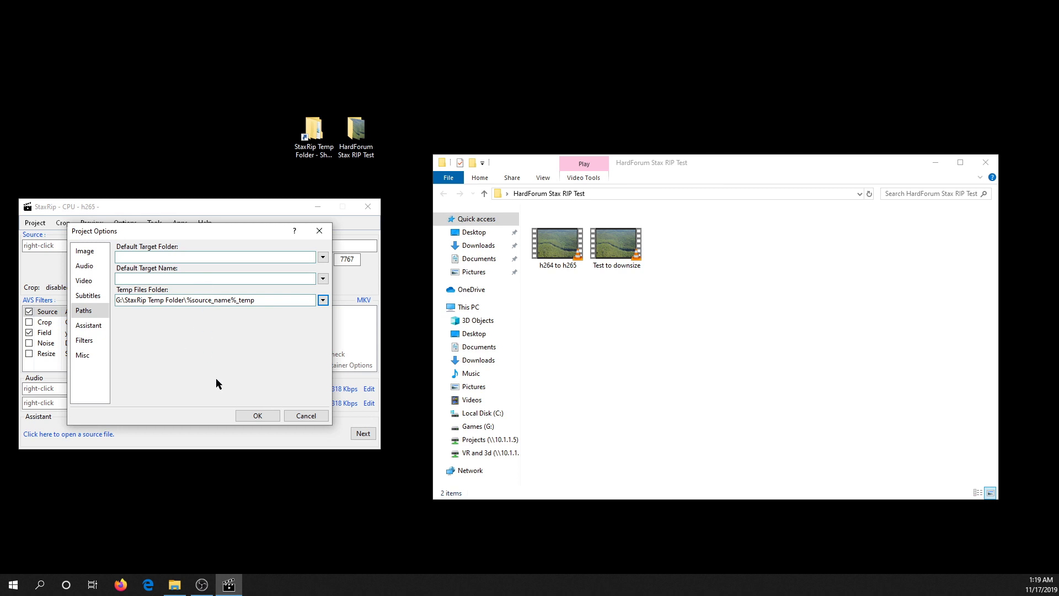
Keep the path changes and load h264 to h265 as the source video
click(251, 416)
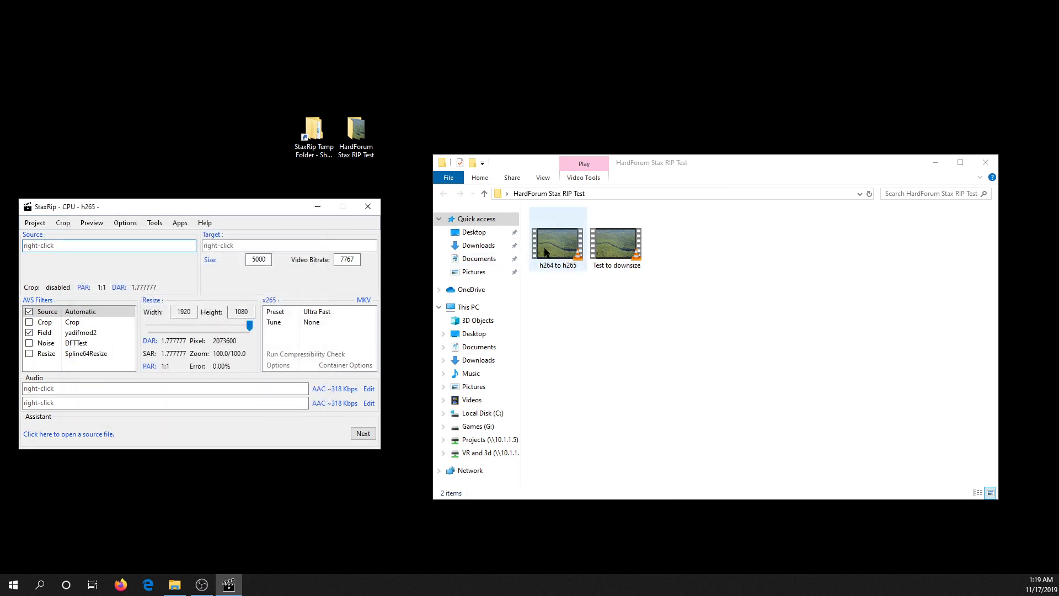
drag(558, 245, 115, 251)
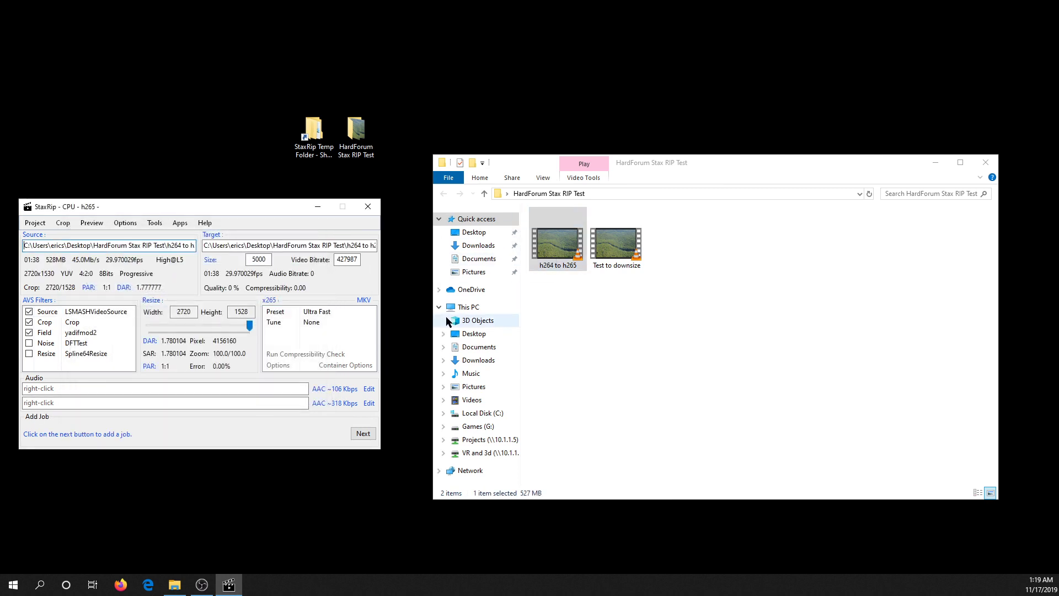
click(572, 330)
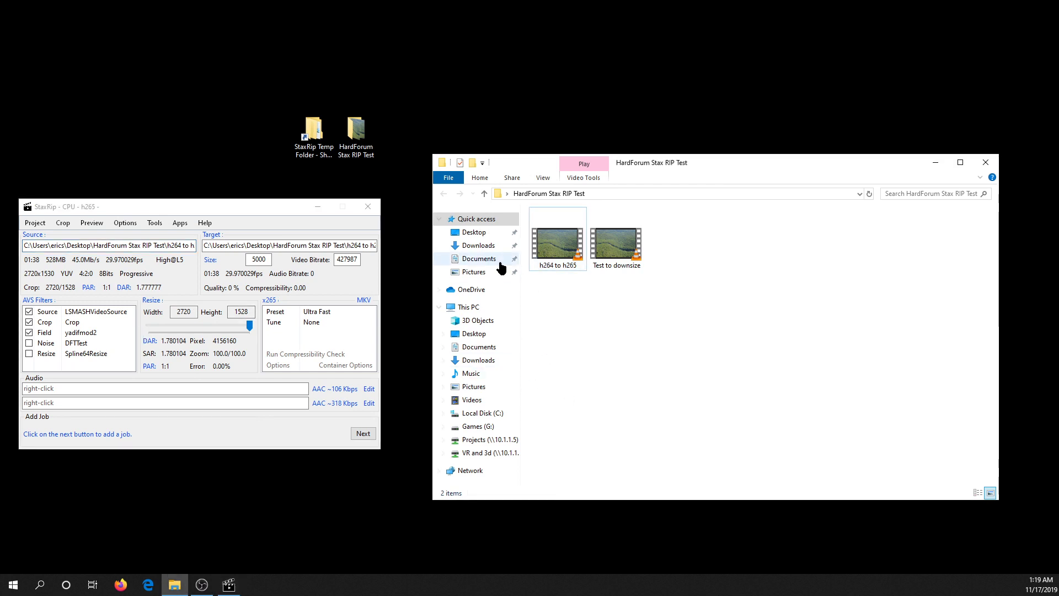
Delete h264 to h265_temp from StaxRip Temp Folder and close that window
click(315, 147)
double_click(314, 147)
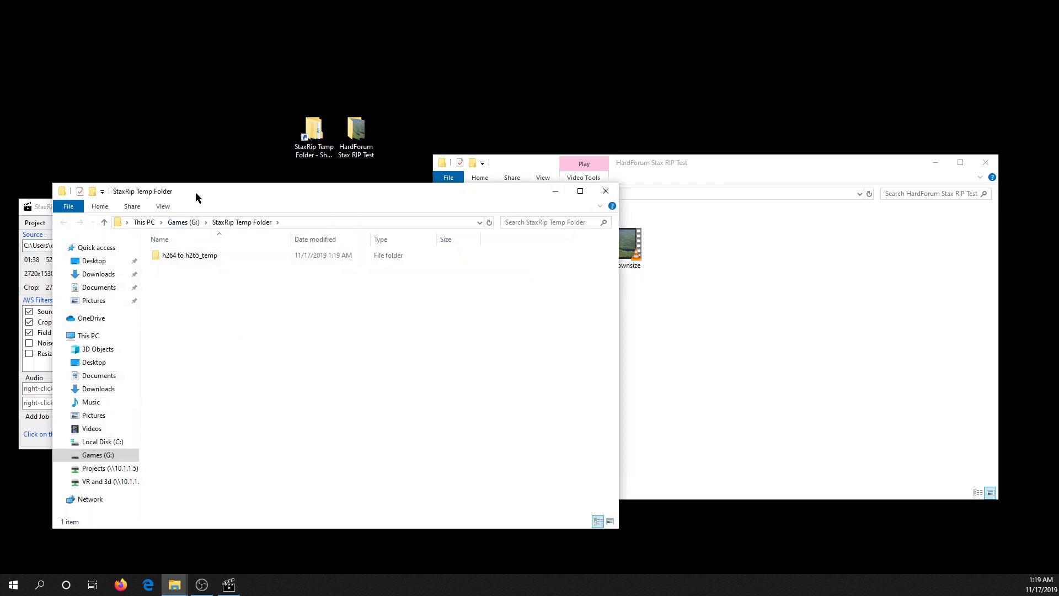
drag(328, 191, 620, 156)
click(458, 220)
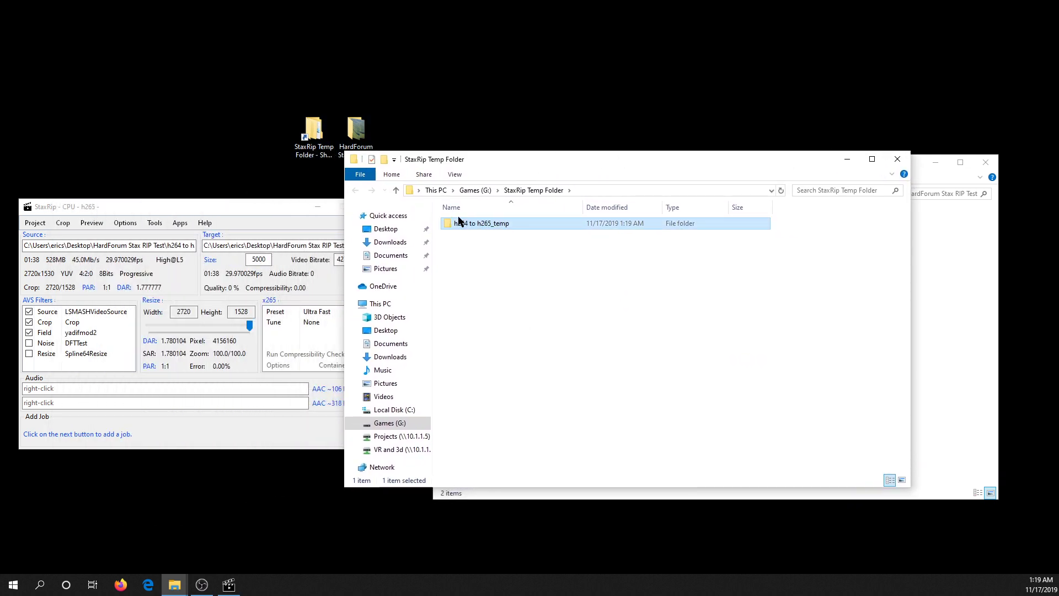
key(Delete)
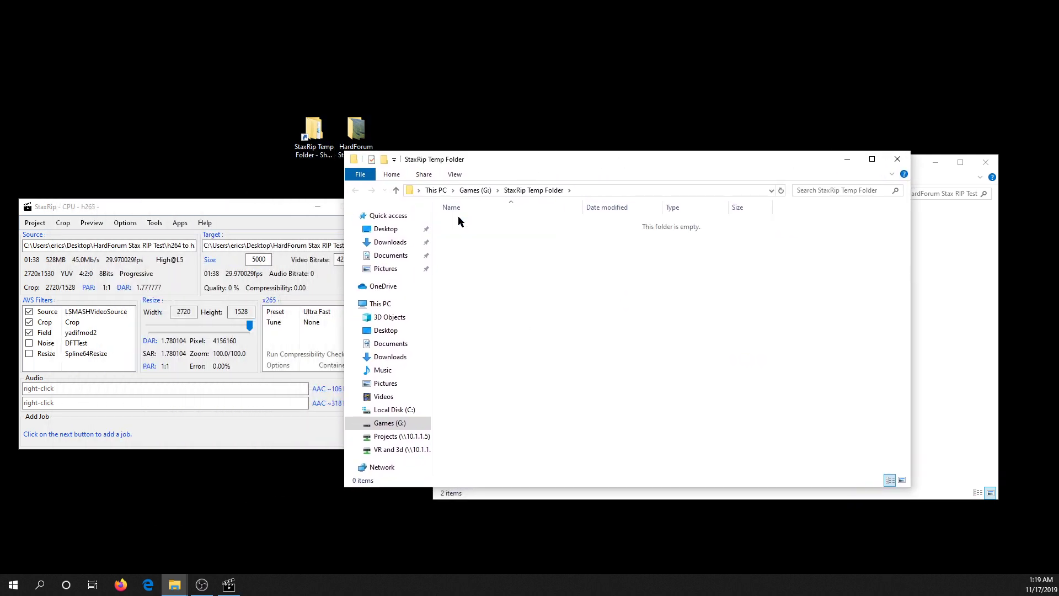
click(898, 159)
click(125, 222)
Close Project Options, look through the Project and Tools menus, then quit StaxRip discarding changes
click(127, 259)
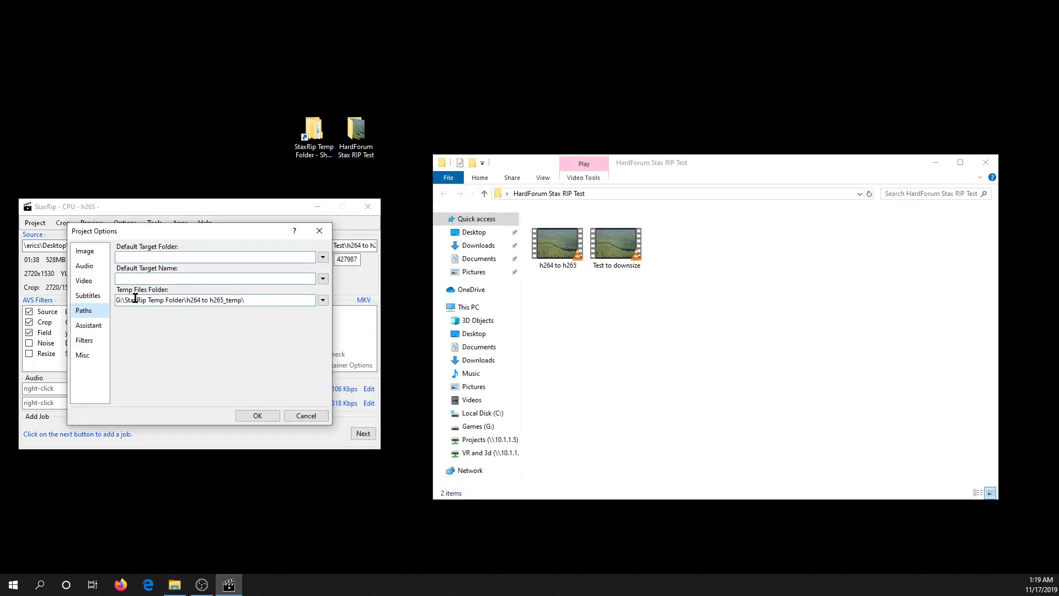
click(305, 415)
click(35, 222)
click(30, 249)
click(154, 222)
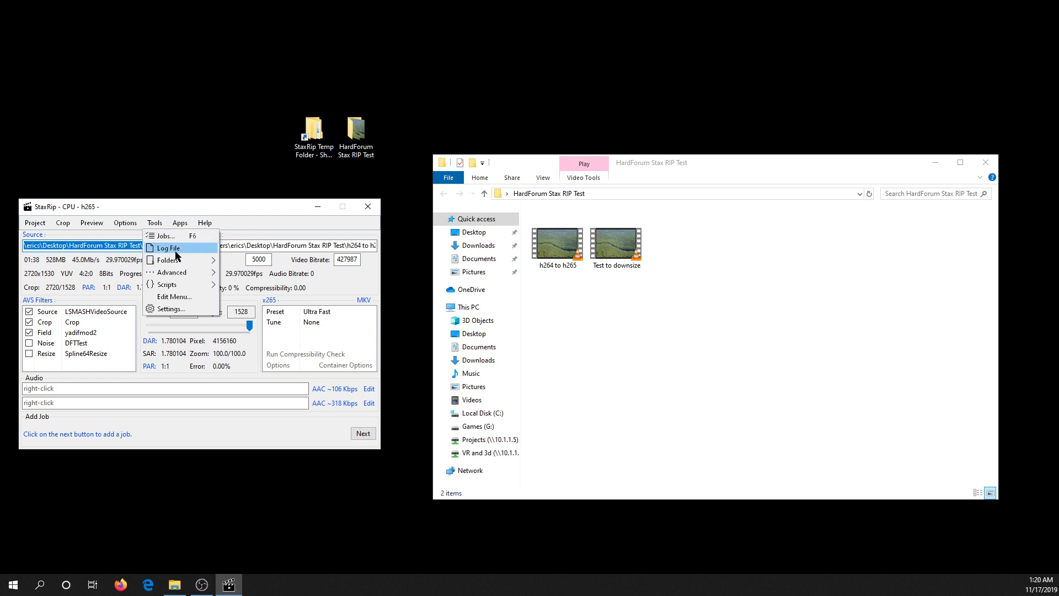
click(34, 222)
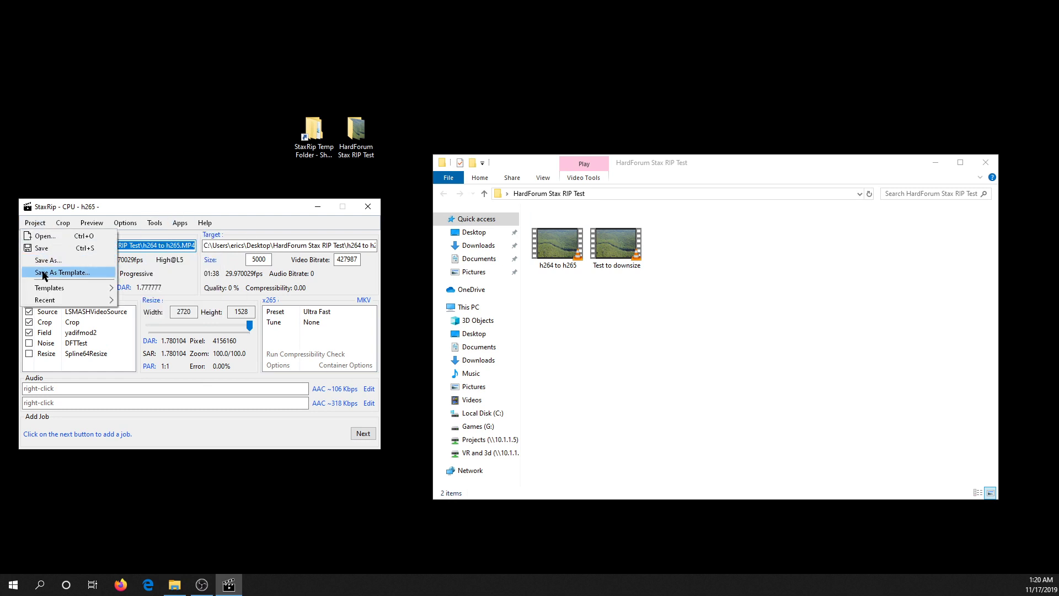
key(Escape)
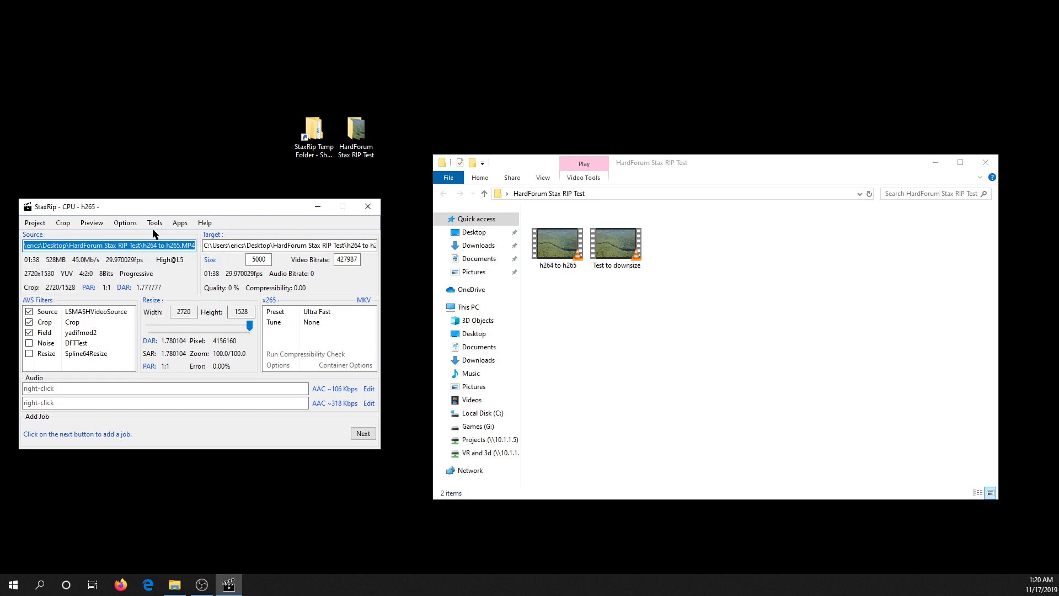
click(368, 207)
click(546, 293)
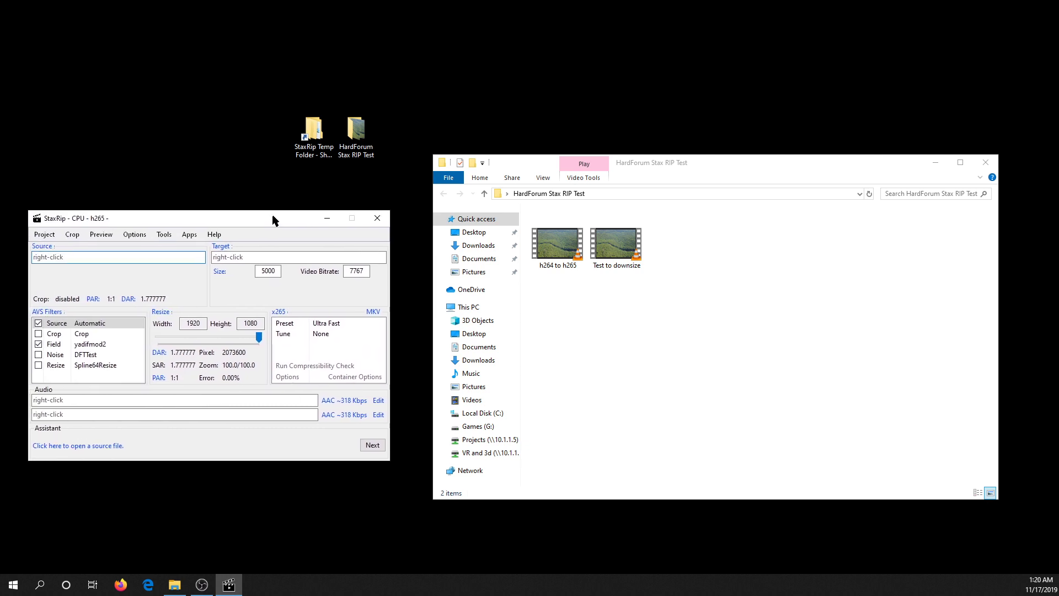
Reposition the relaunched StaxRip and view Project Options without changing anything
drag(109, 218, 104, 217)
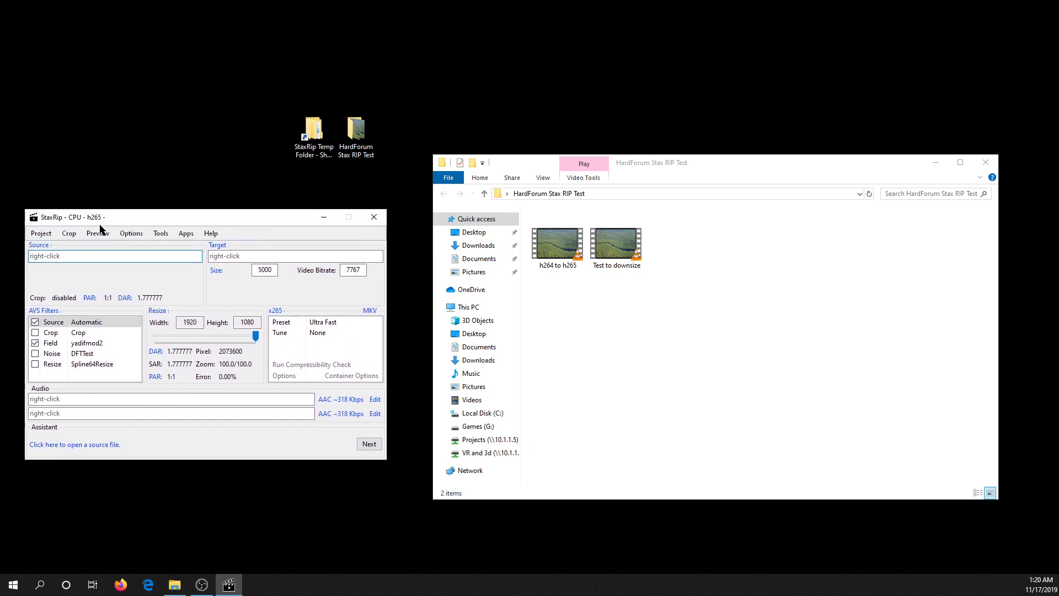
click(135, 236)
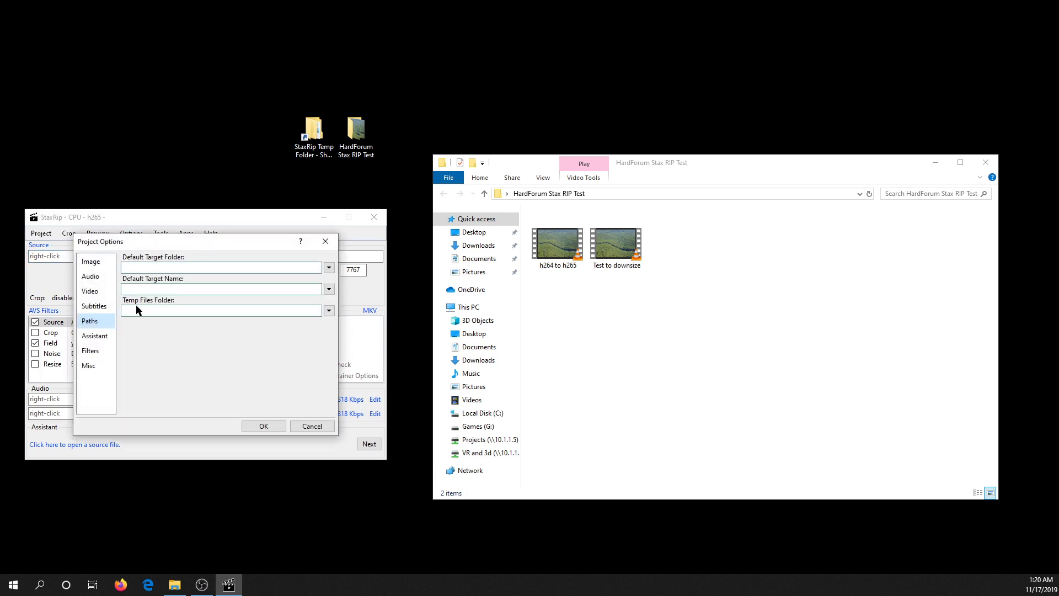
click(307, 429)
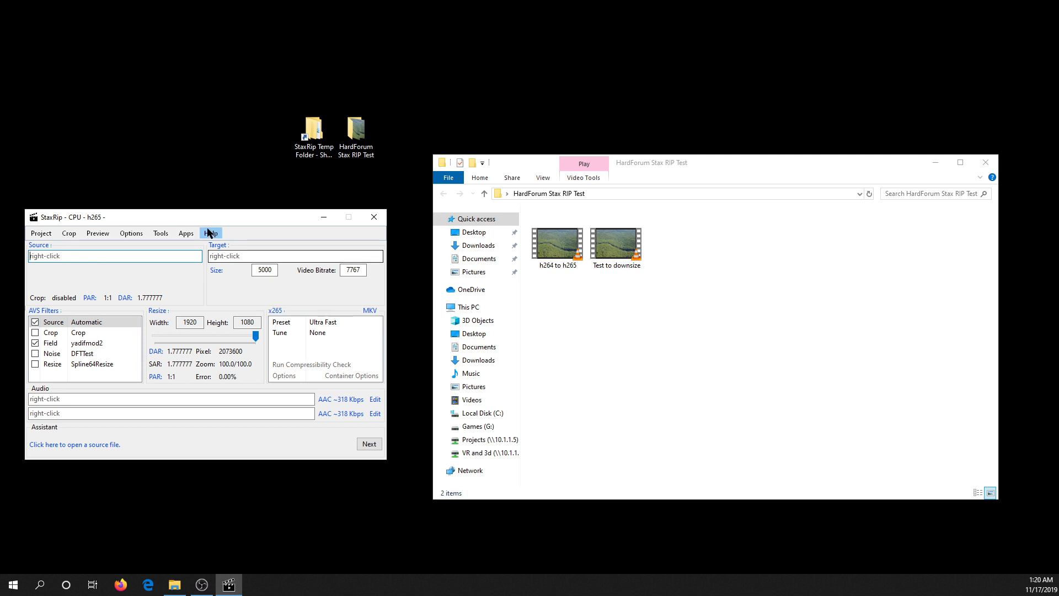
Nudge the window into place and check the x265 encoder options without changes
drag(198, 221, 206, 214)
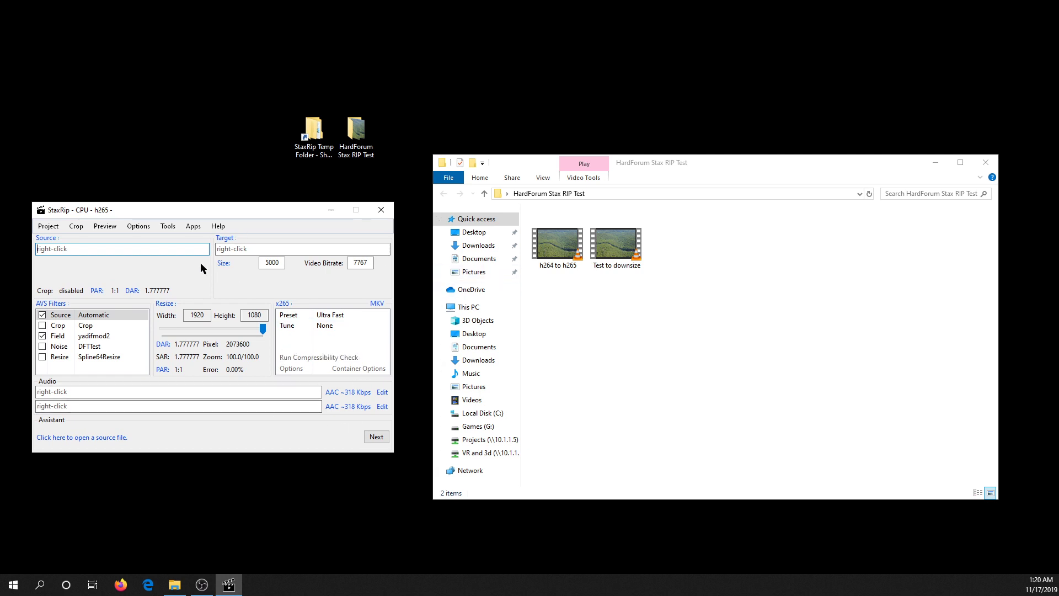
mouse_move(112, 208)
mouse_down()
mouse_move(141, 201)
mouse_move(110, 194)
mouse_up()
click(287, 355)
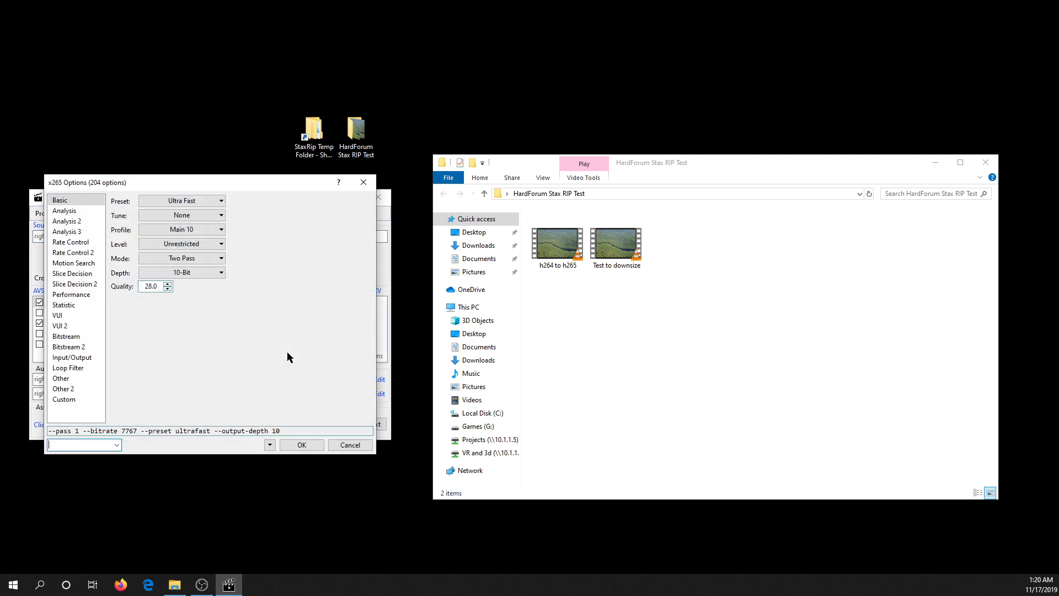
click(363, 182)
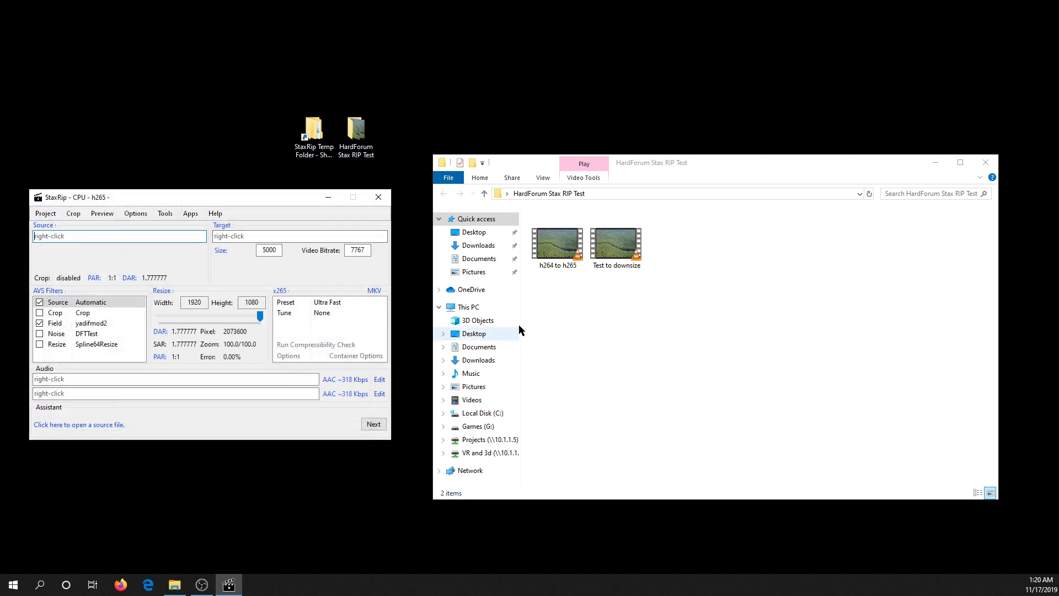
Load h264 to h265.MP4 as the source and switch the encoder to x264, then back to x265
click(554, 248)
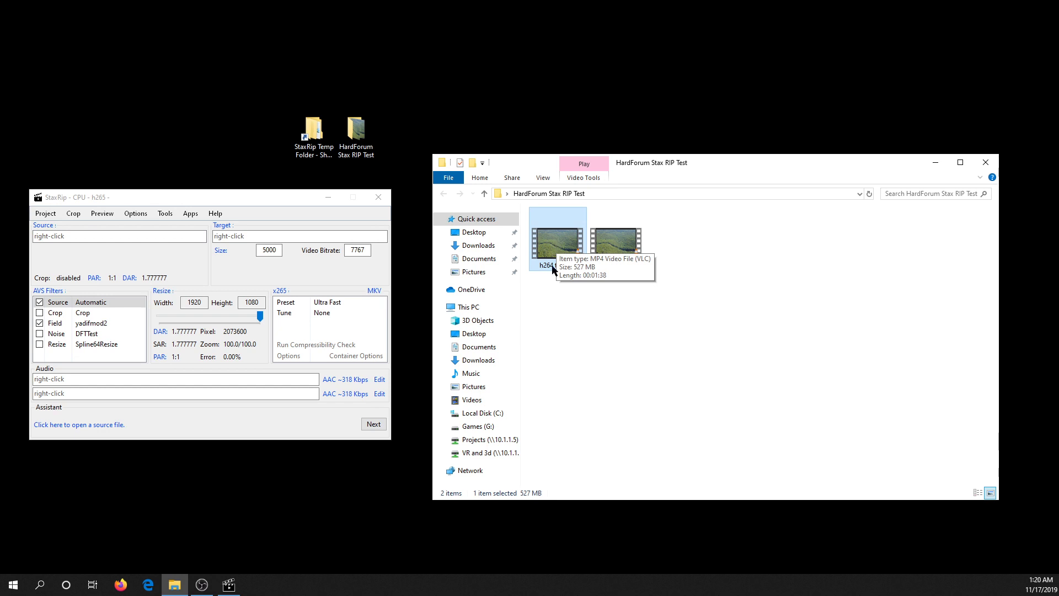
drag(556, 241, 69, 237)
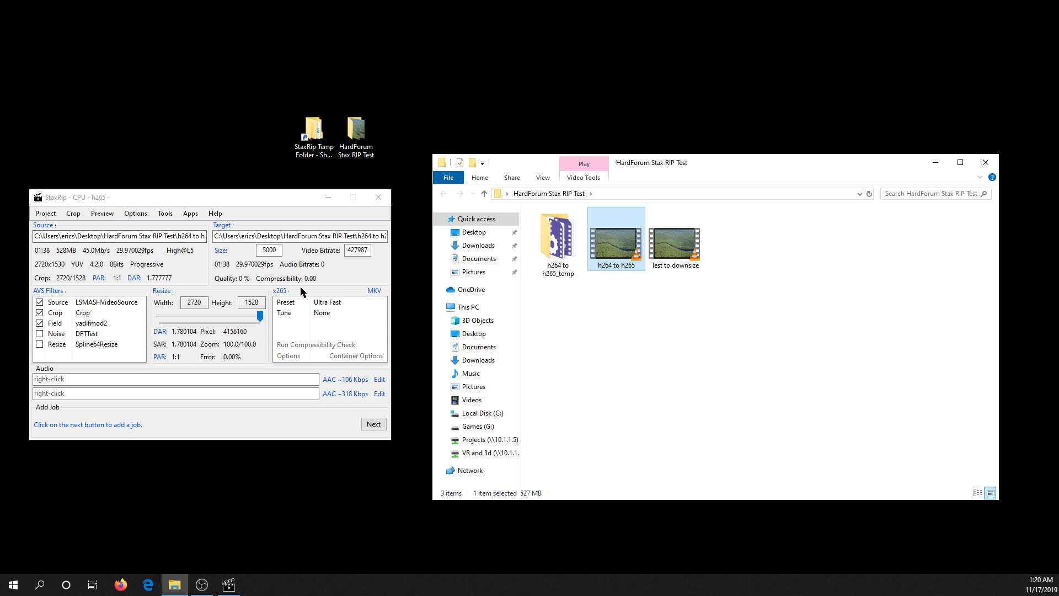
click(282, 294)
click(292, 303)
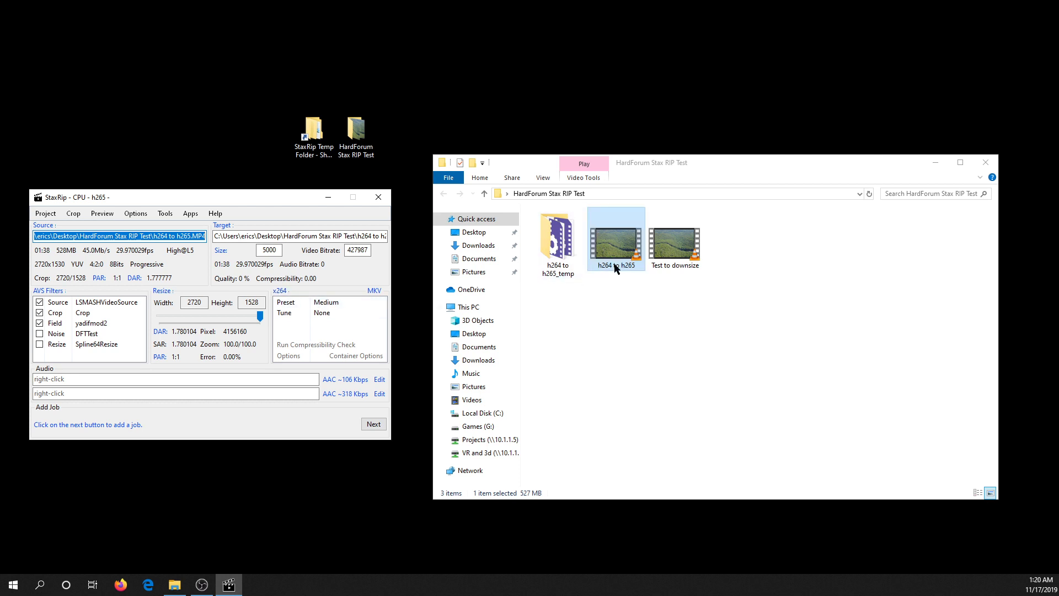
click(283, 291)
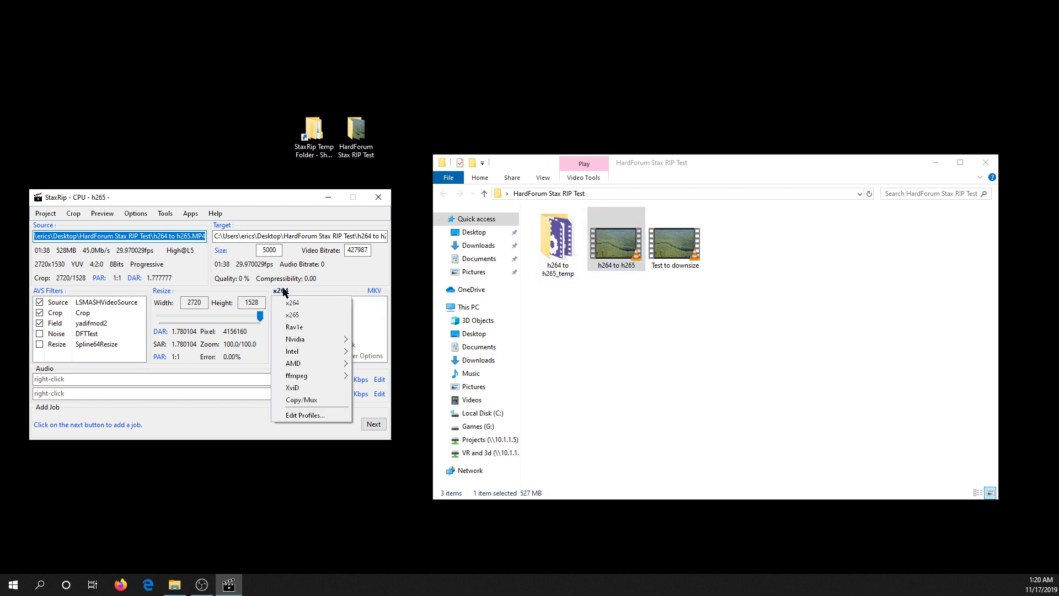
click(292, 315)
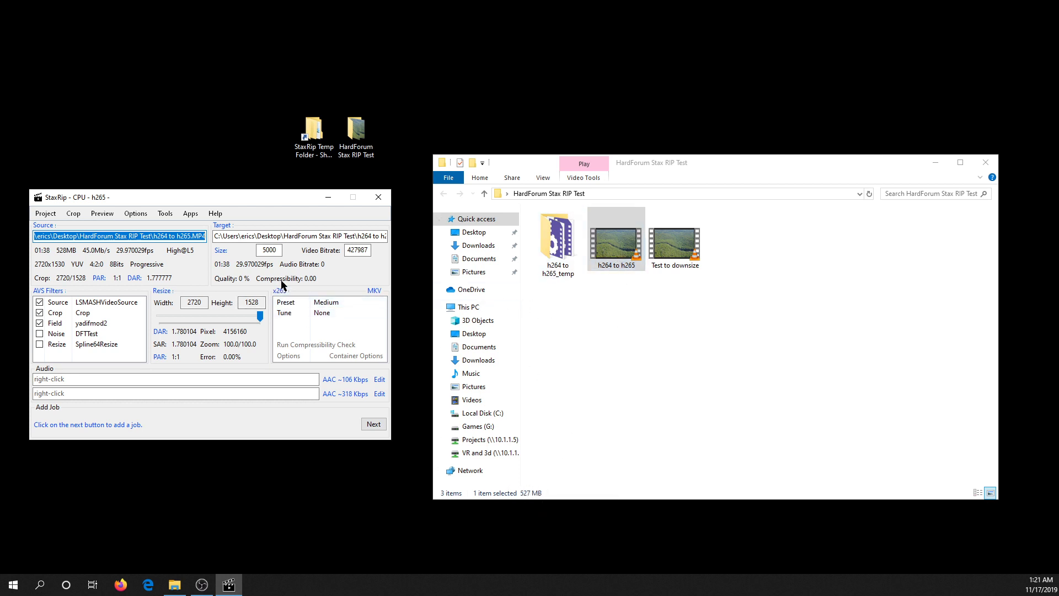
click(321, 303)
Set x265 to the Ultra Fast preset with Quality rate-control mode, editing the quality value
click(348, 309)
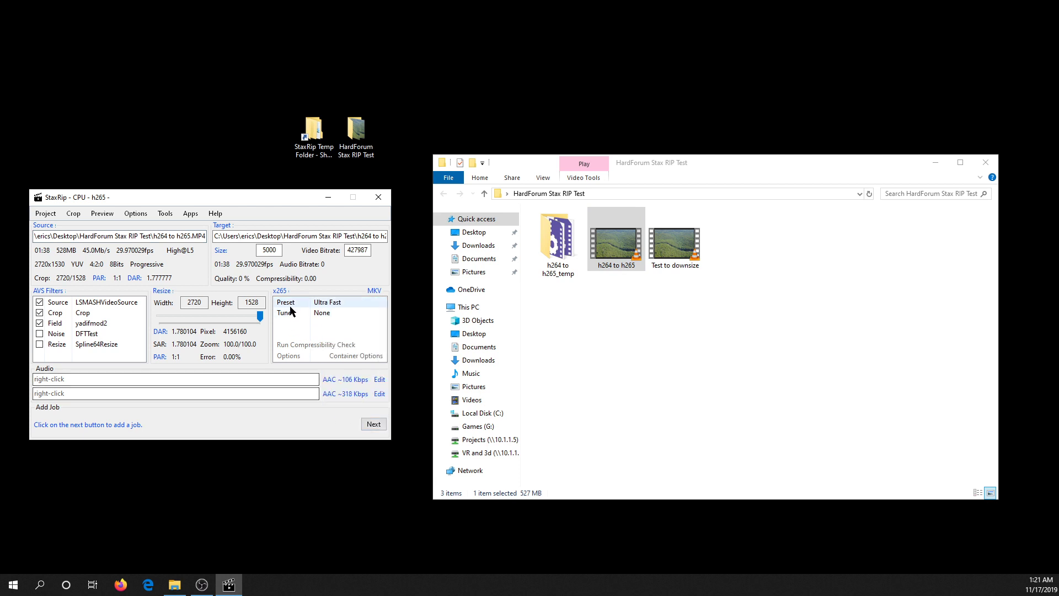
click(289, 357)
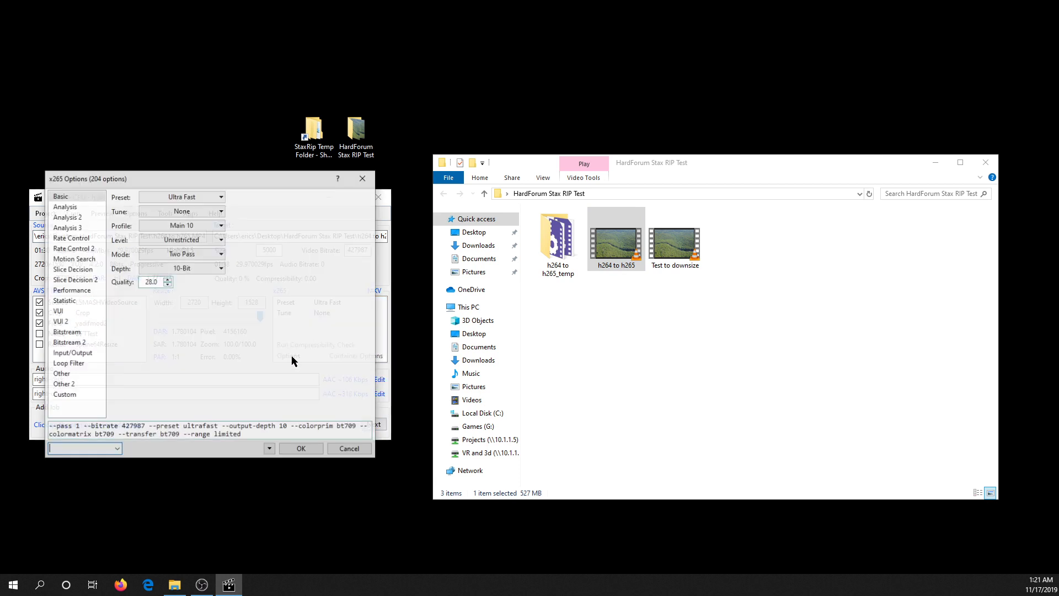
click(195, 255)
click(177, 292)
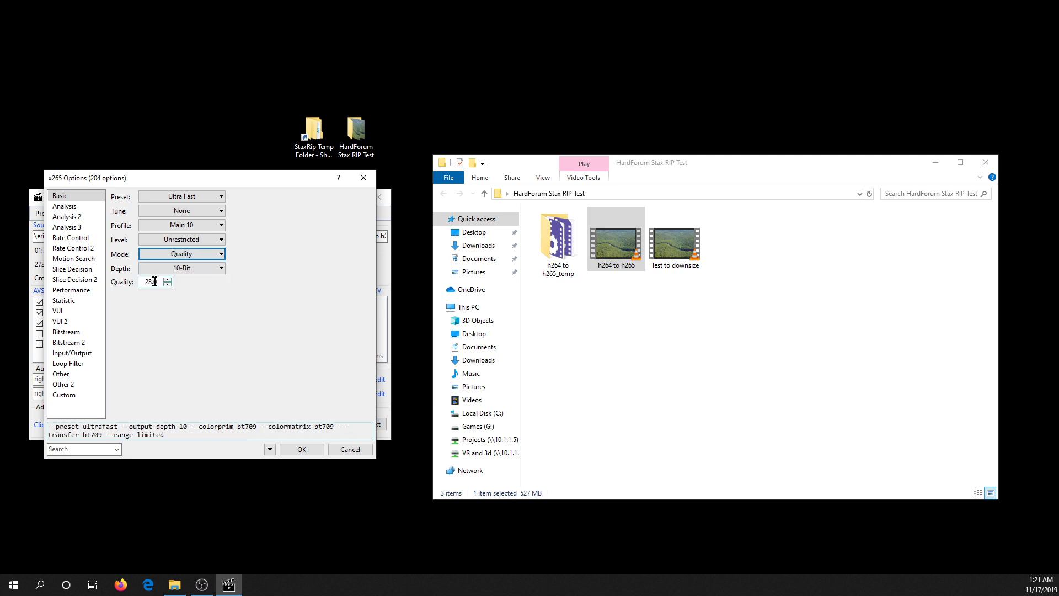
double_click(154, 282)
text(100)
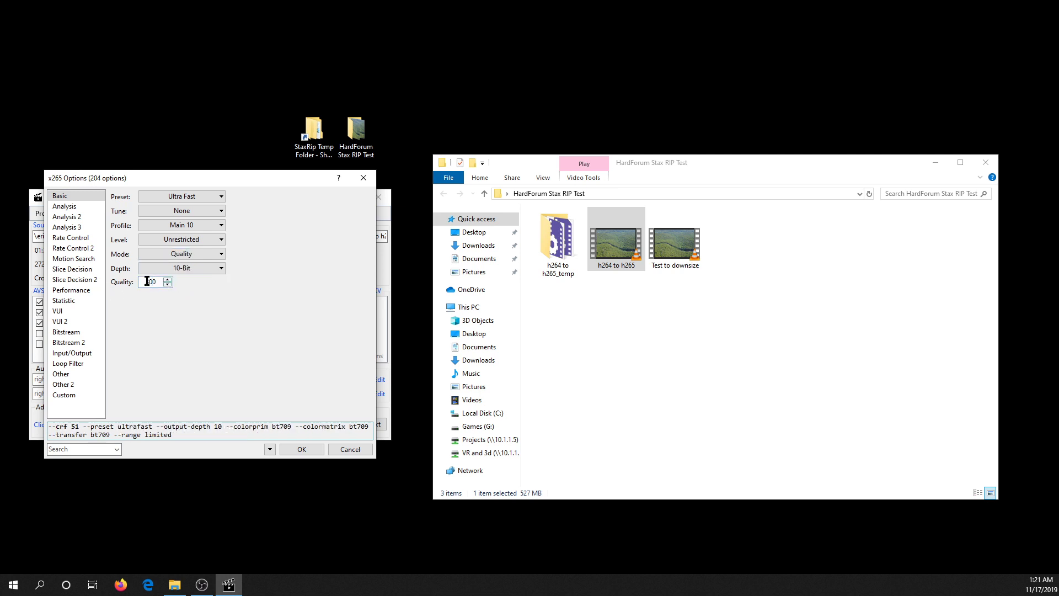
text(.)
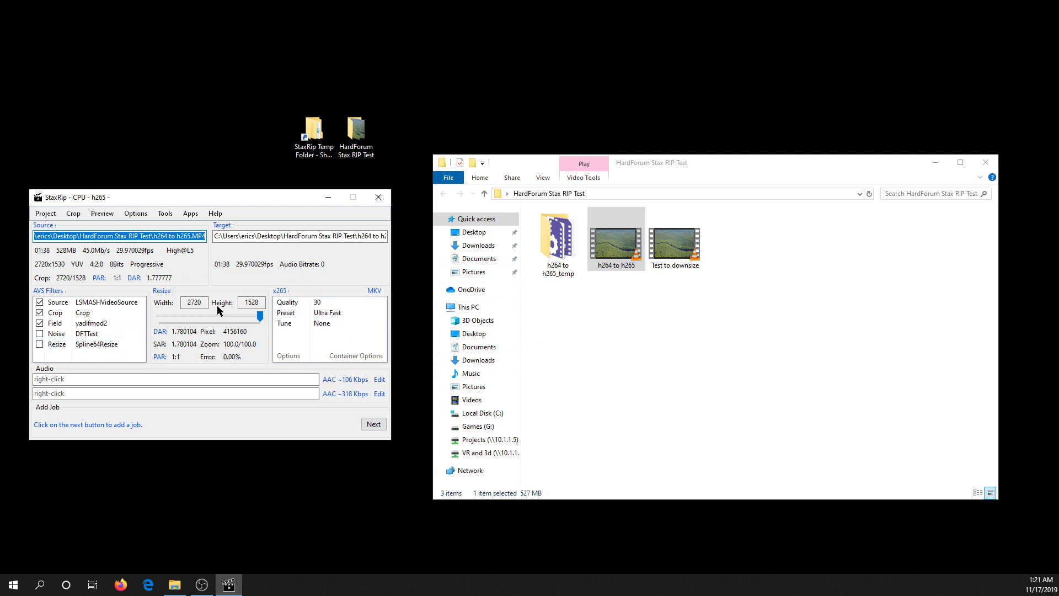
Toggle Wavefront Parallel Processing in x265 Performance settings, leaving it disabled
click(289, 356)
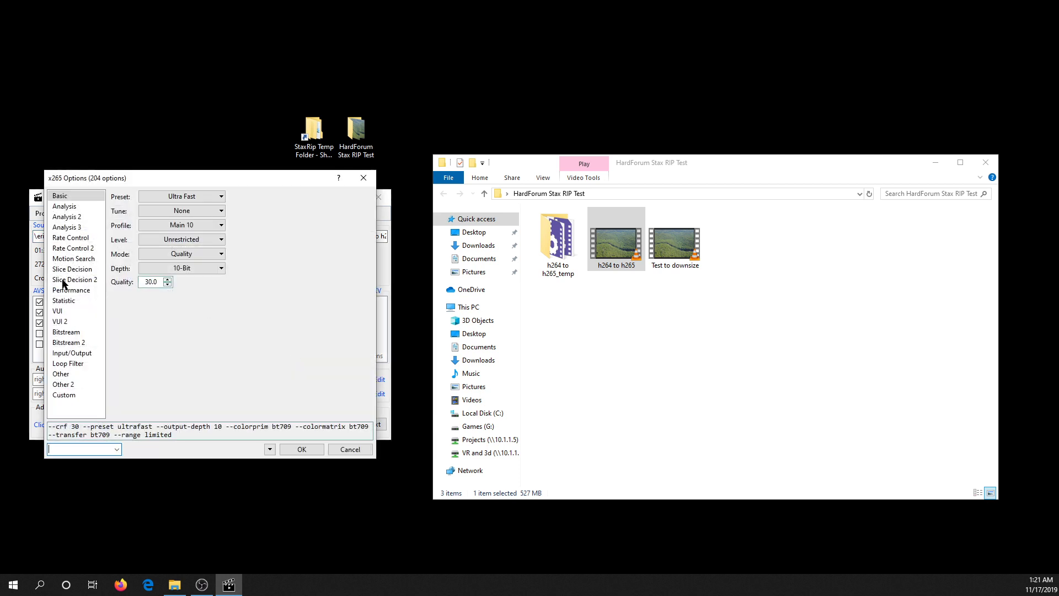
click(68, 290)
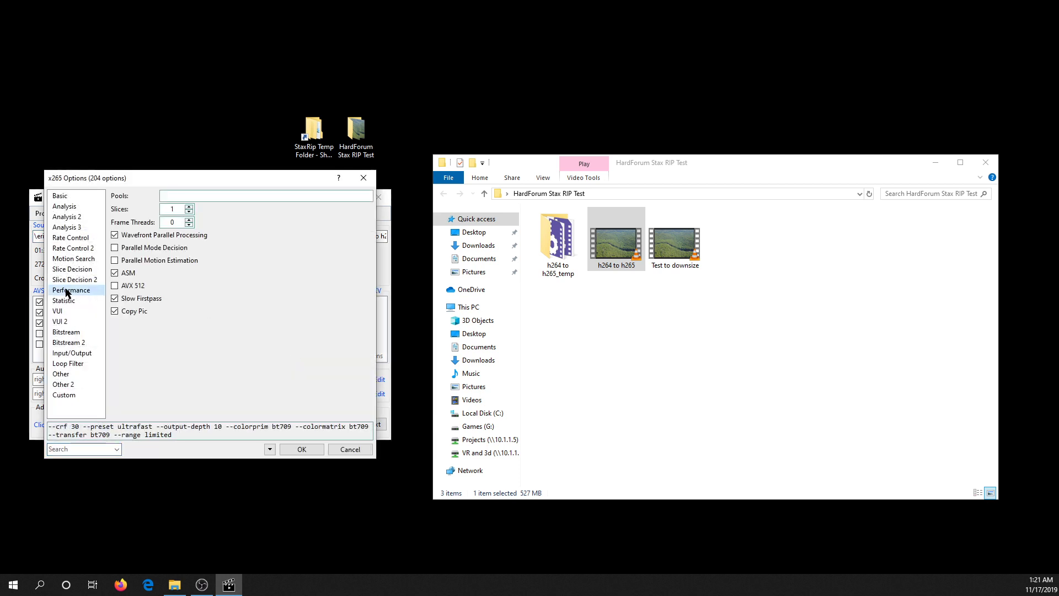
click(132, 235)
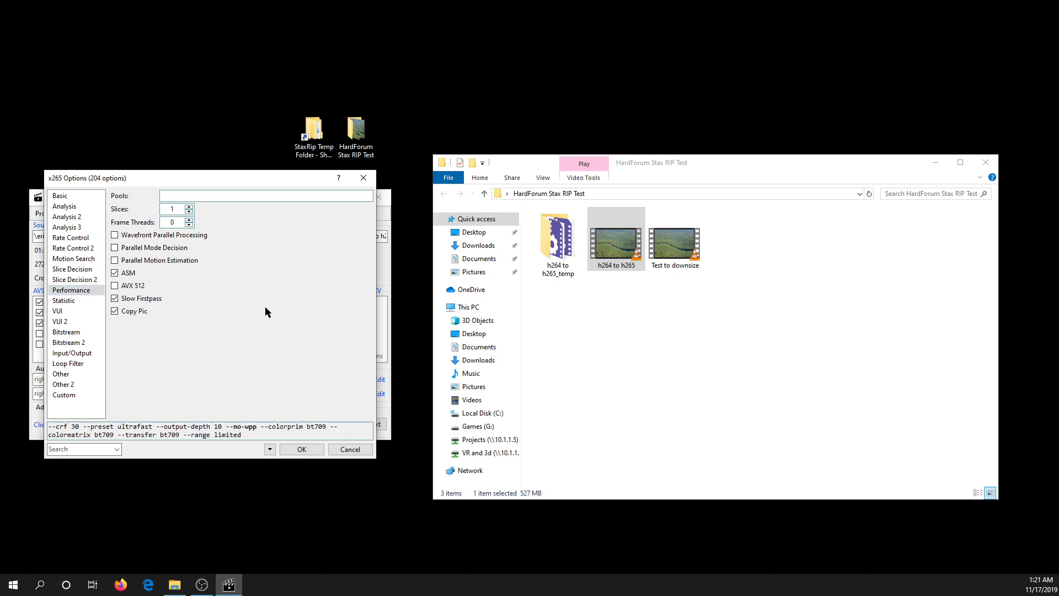
click(132, 236)
click(138, 236)
drag(173, 178, 197, 224)
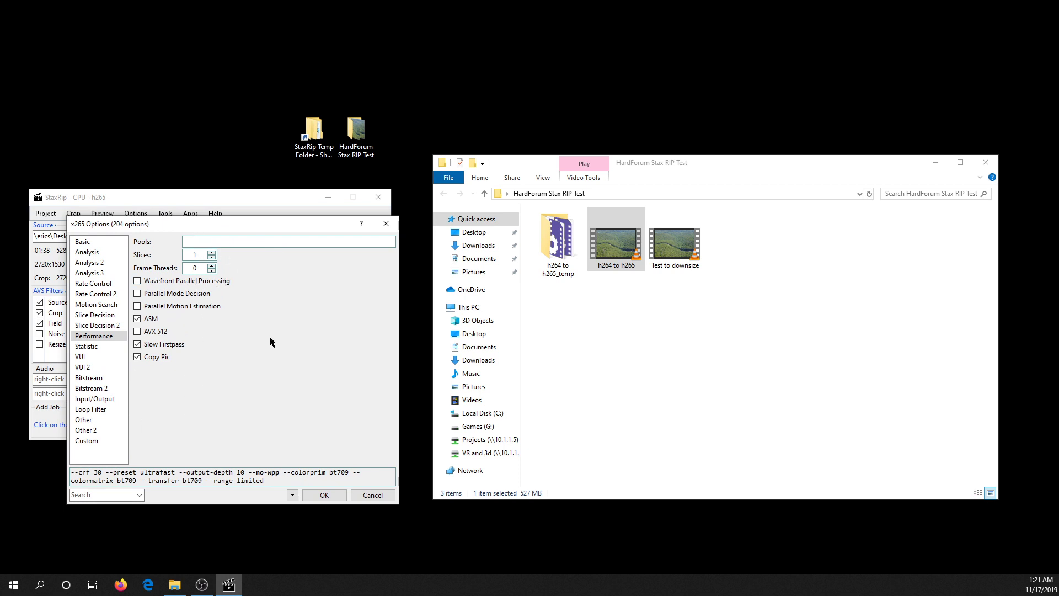
click(161, 282)
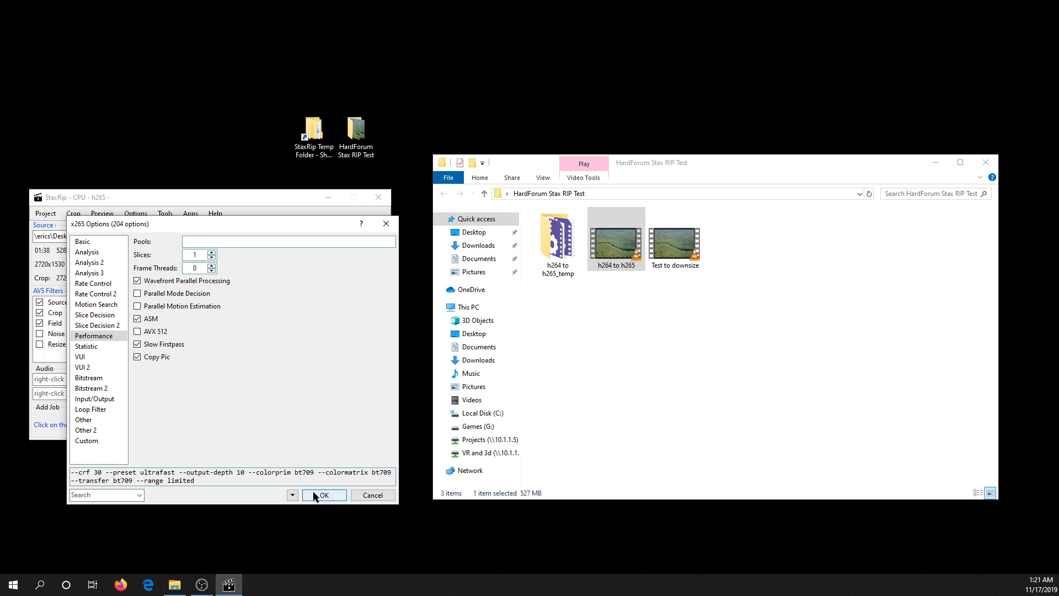
click(142, 282)
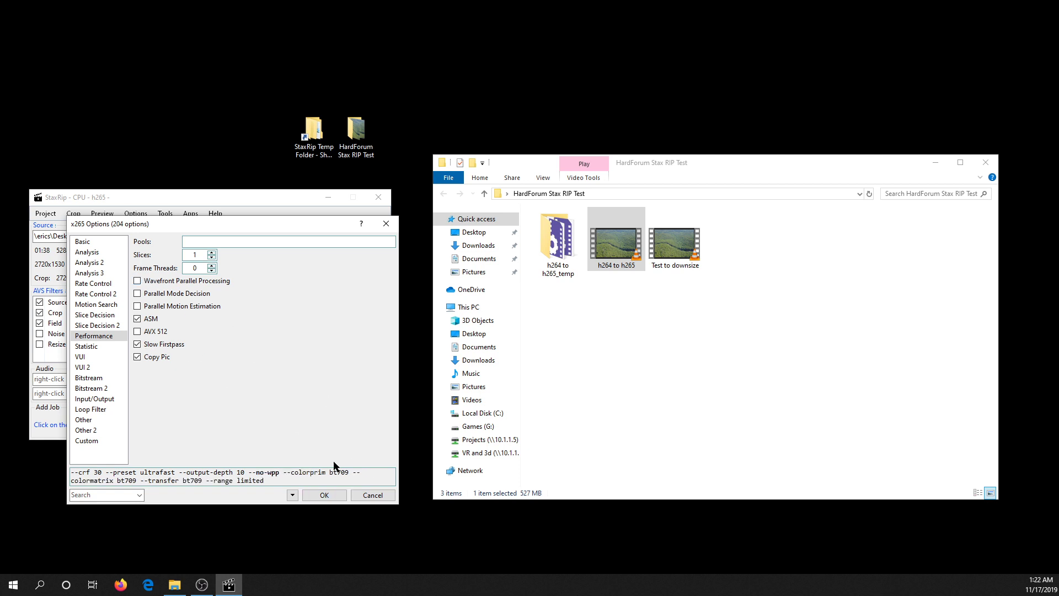
Confirm the x265 settings, reload h264 to h265, and add it to the job list
click(322, 496)
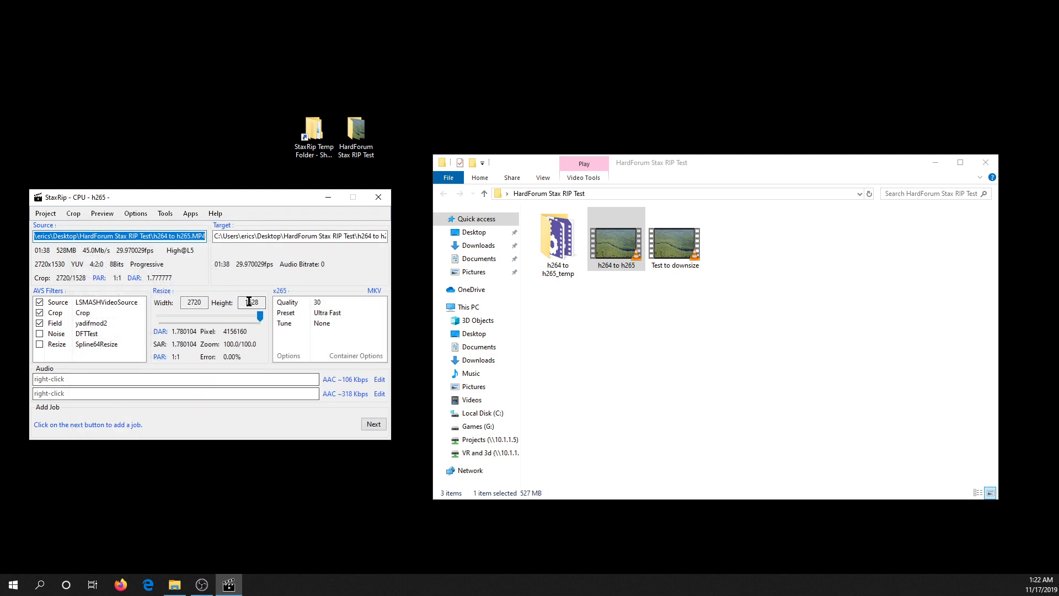
drag(601, 261, 111, 253)
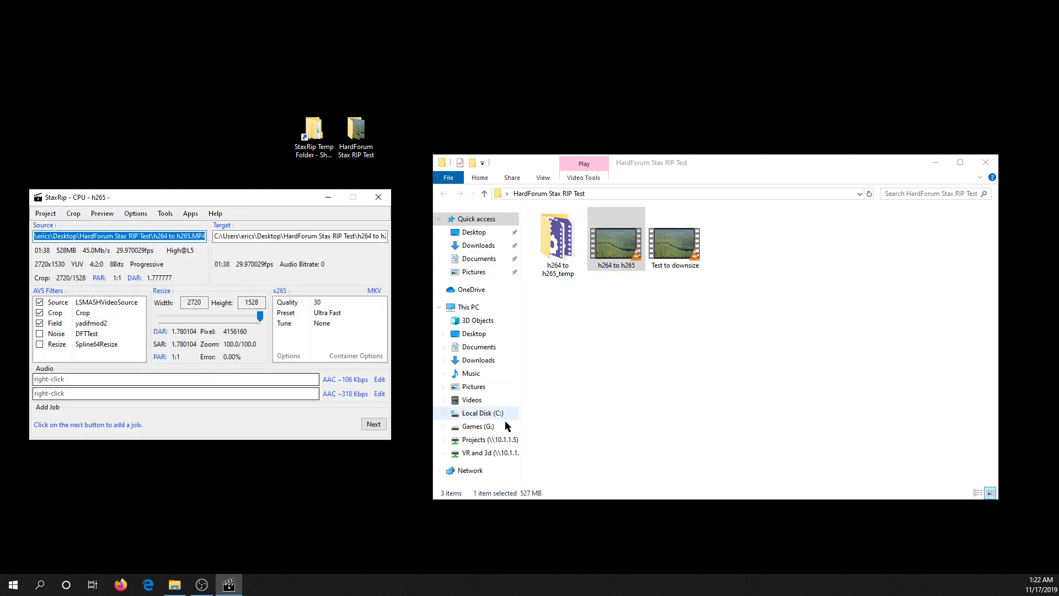
click(374, 425)
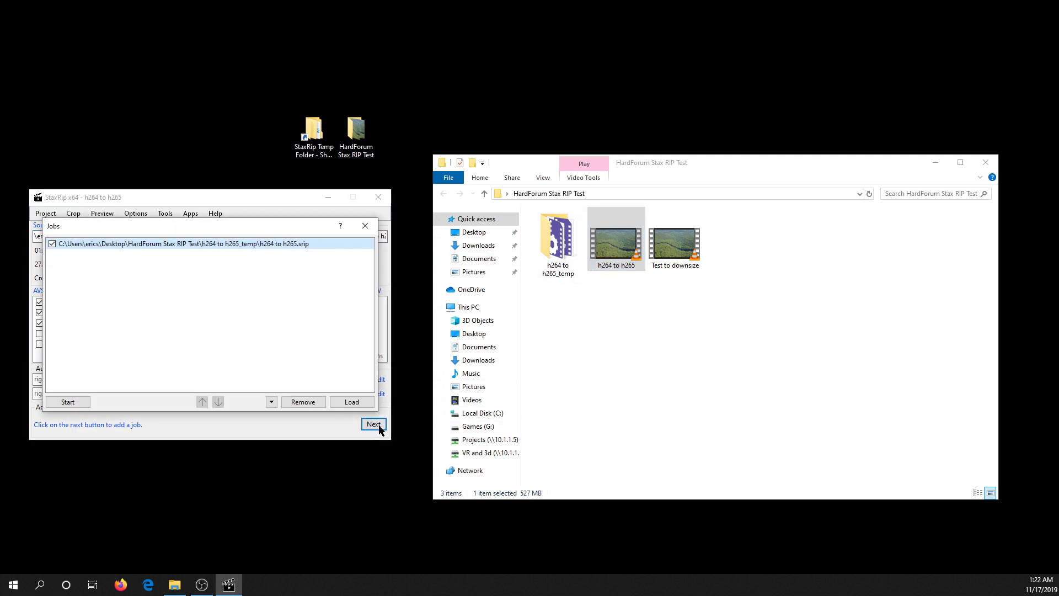
Start the queued encode and abort it at 38.5% of 2948 frames
click(75, 402)
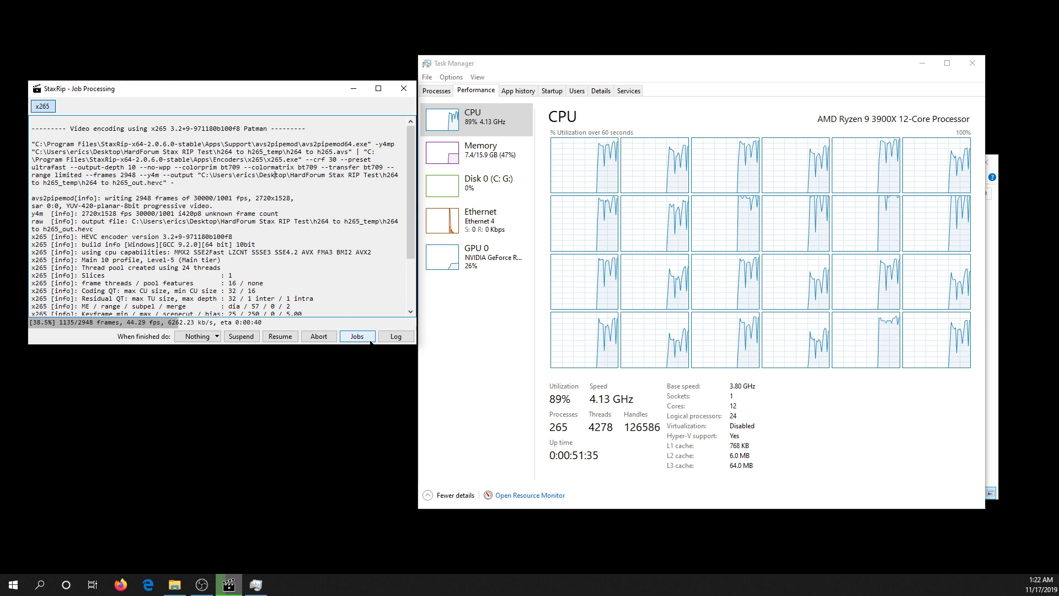
click(319, 336)
click(552, 293)
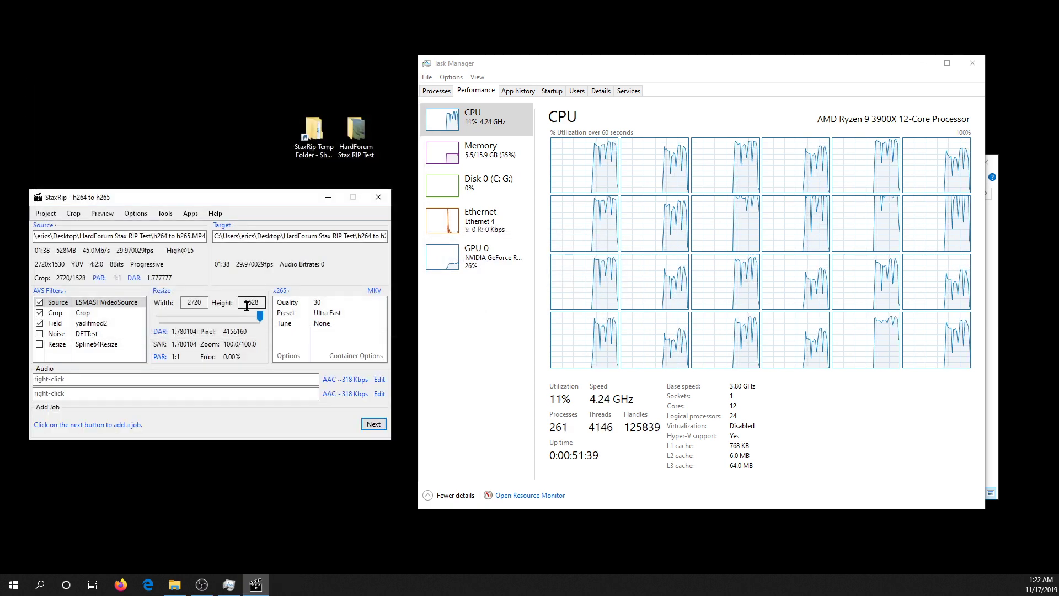
Queue the project with unchanged x265 options and start a re-encode over the existing h264 to h265 output
click(289, 357)
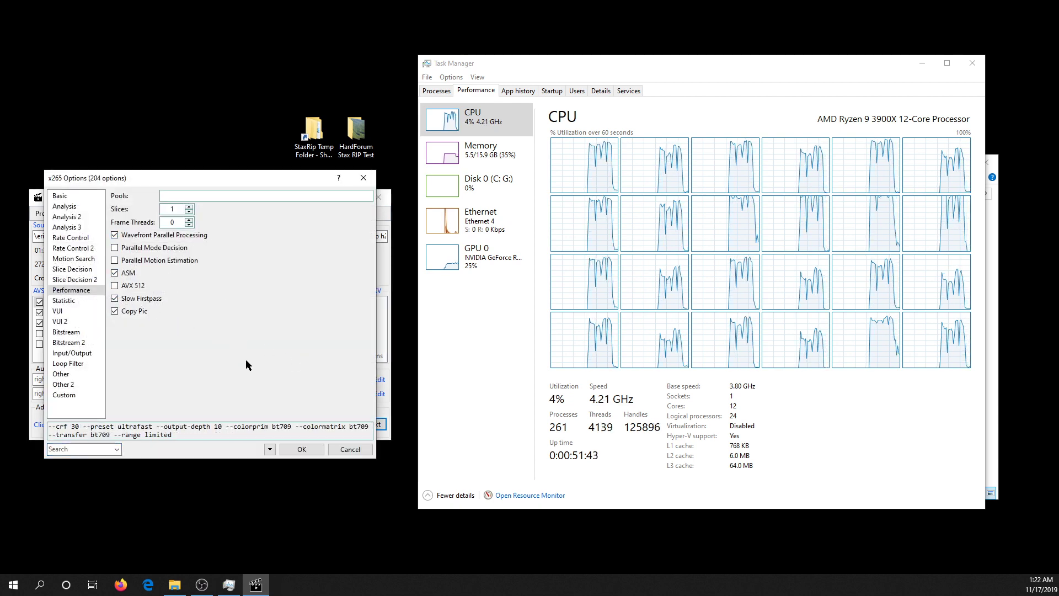
click(302, 450)
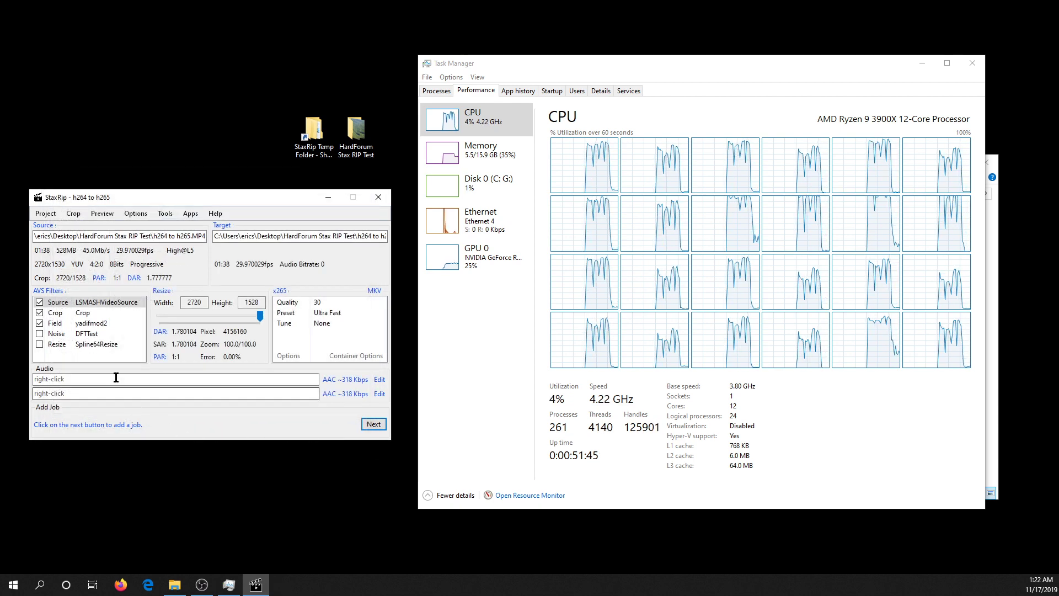
click(373, 423)
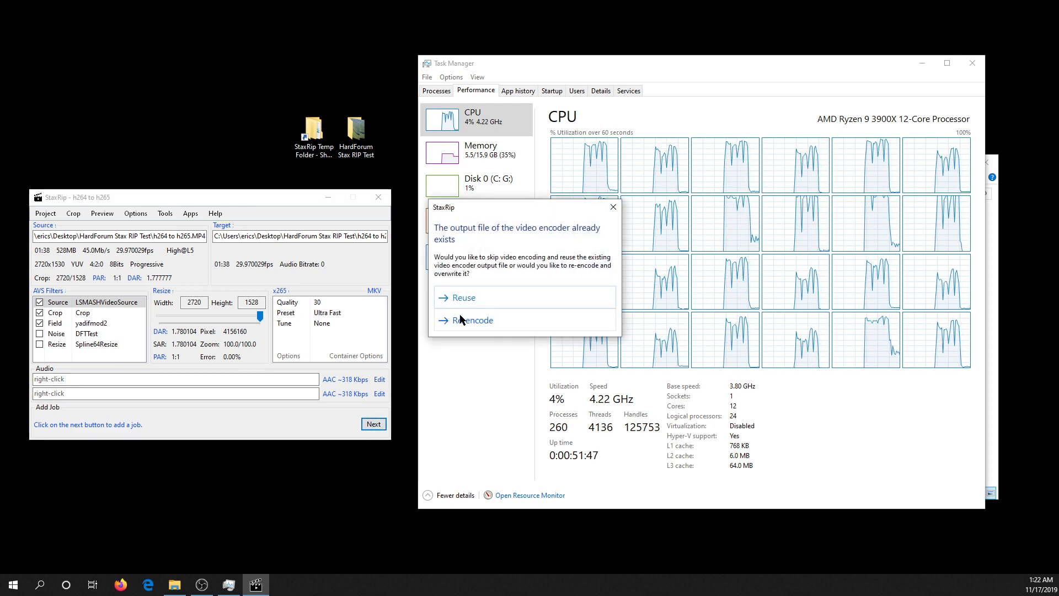
click(461, 320)
click(70, 407)
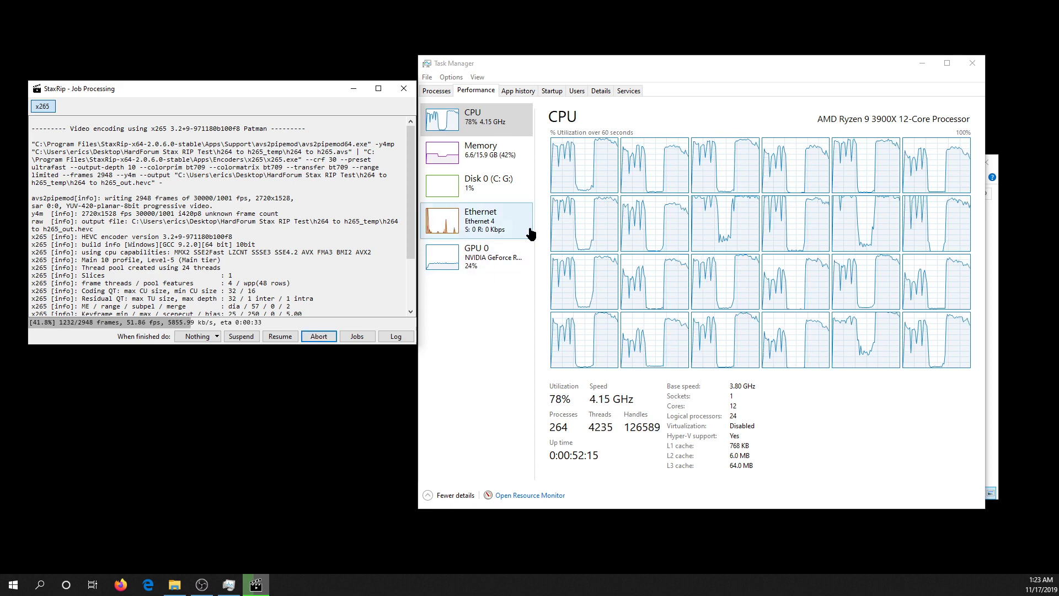
Abort the running encode at 45.7% and minimize Task Manager
click(325, 338)
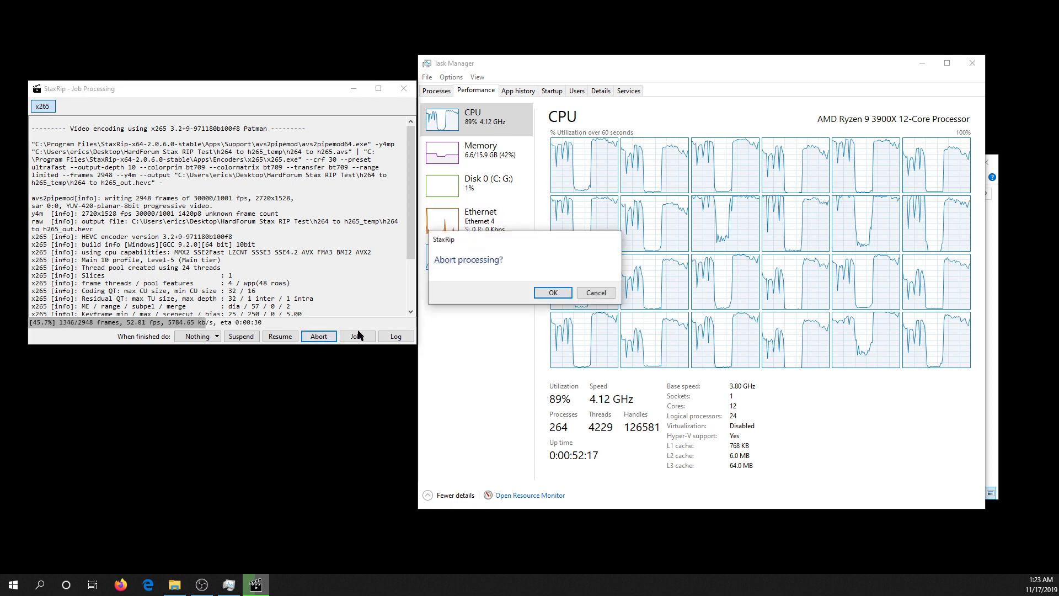
click(555, 293)
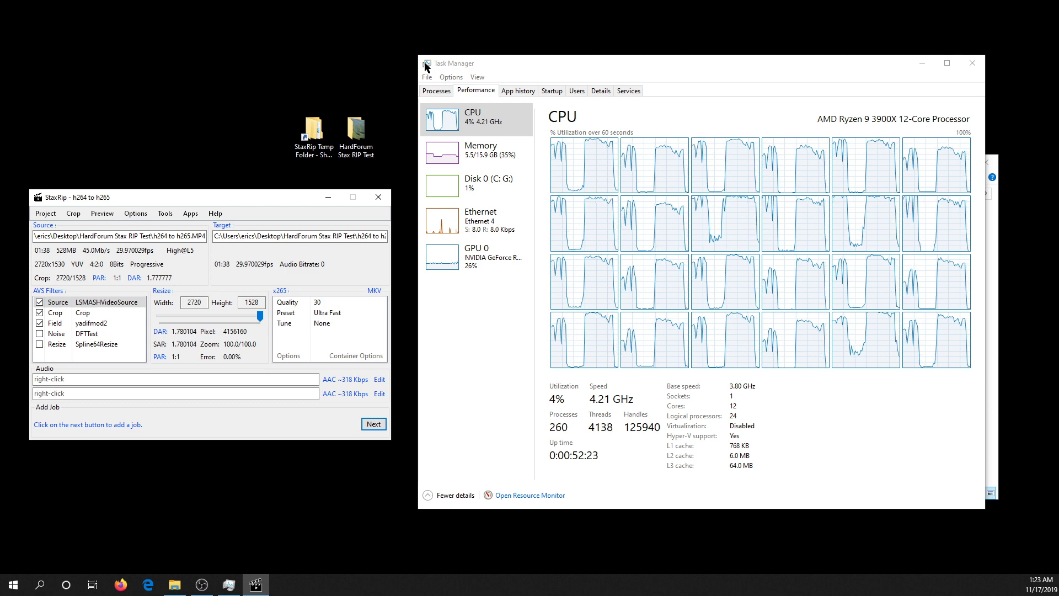
click(922, 63)
Restart StaxRip and load the h264 to h265 video as the source
mouse_move(179, 194)
mouse_down()
mouse_move(201, 183)
mouse_move(186, 183)
mouse_up()
click(564, 330)
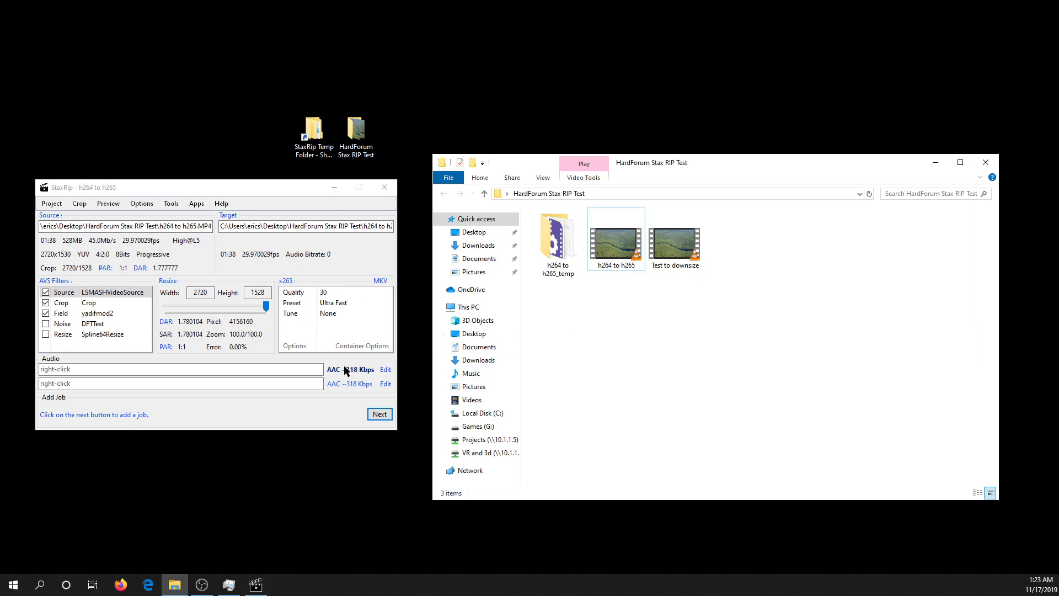
click(385, 187)
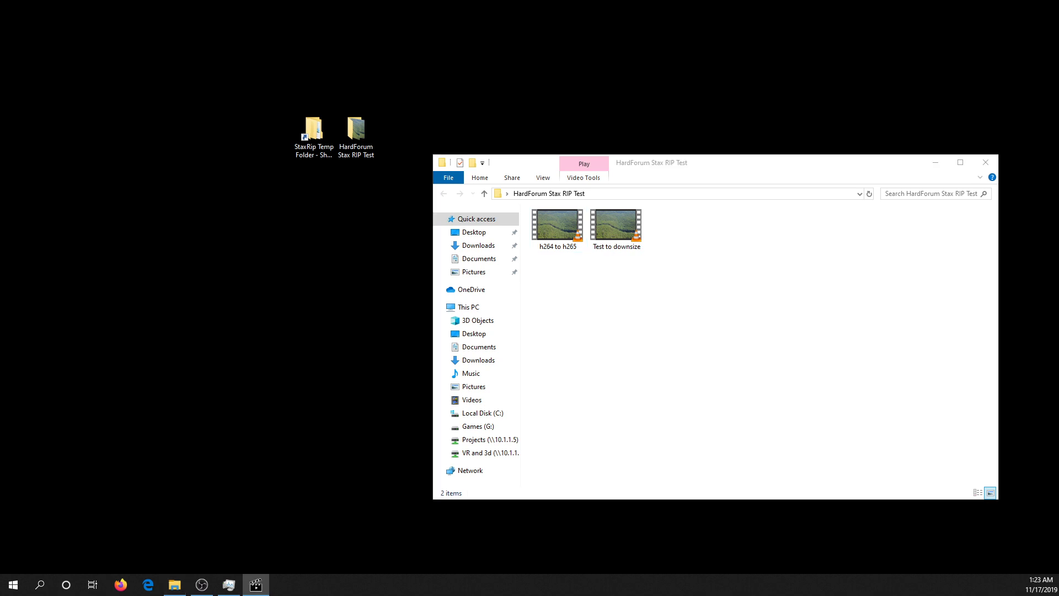
drag(281, 135, 288, 128)
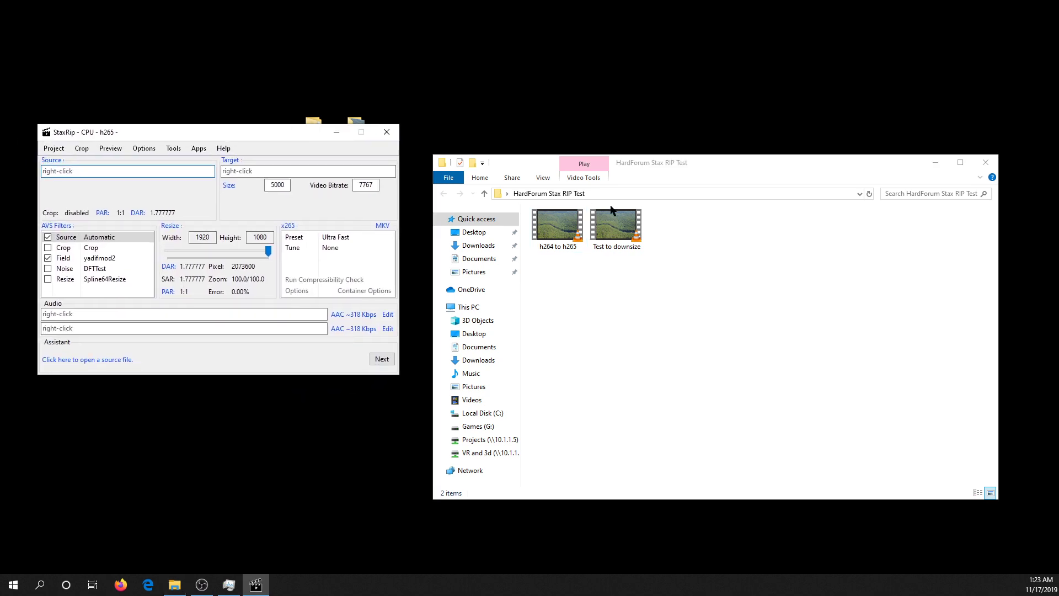
drag(551, 243, 113, 172)
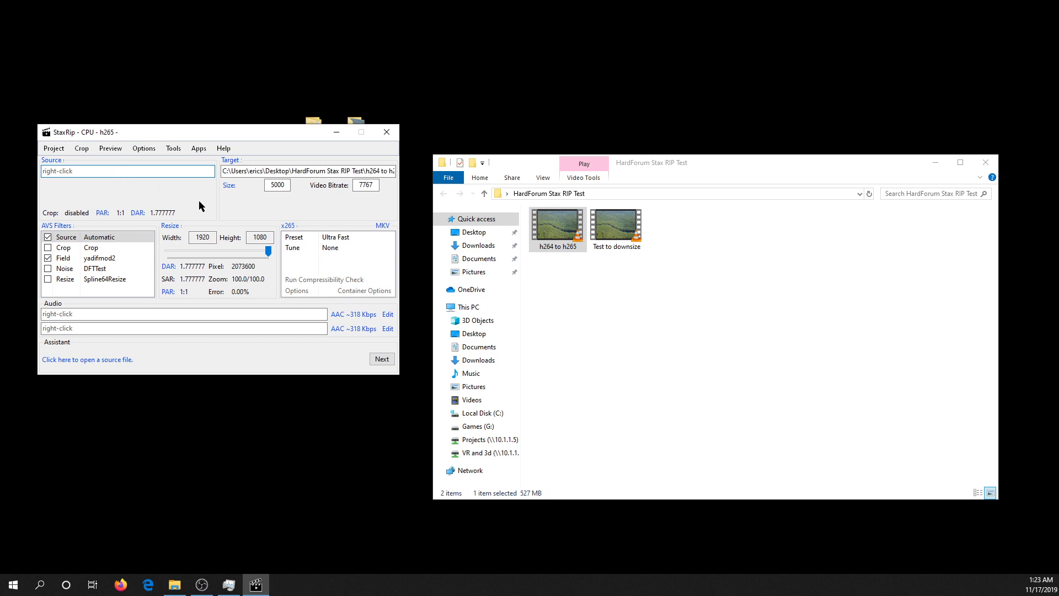
Set x265 Frame Threads to 12 and enable Parallel Motion Estimation
click(297, 291)
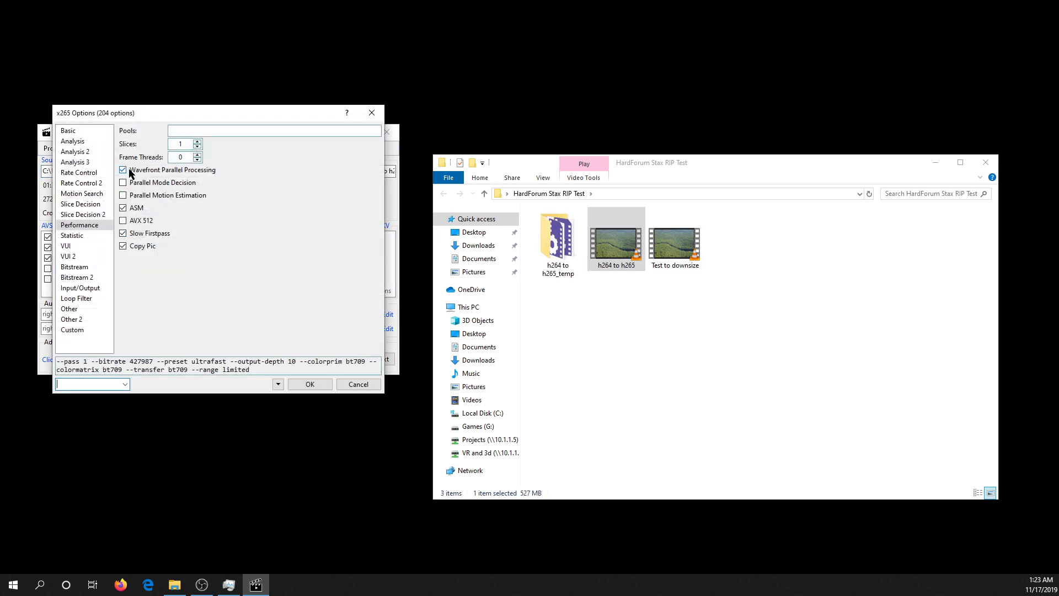
double_click(186, 157)
text(12)
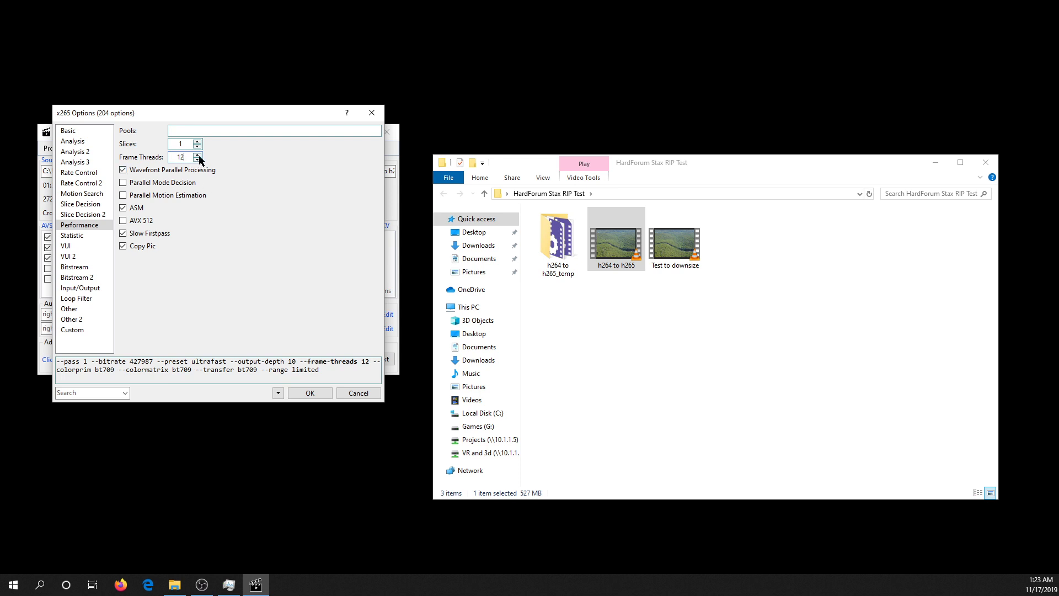
click(123, 195)
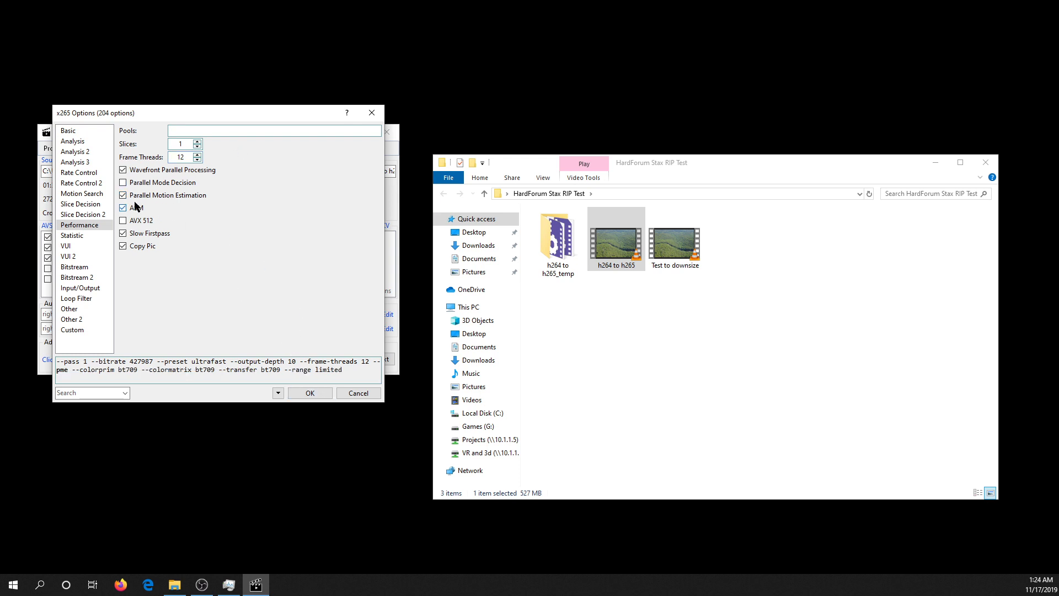
click(310, 392)
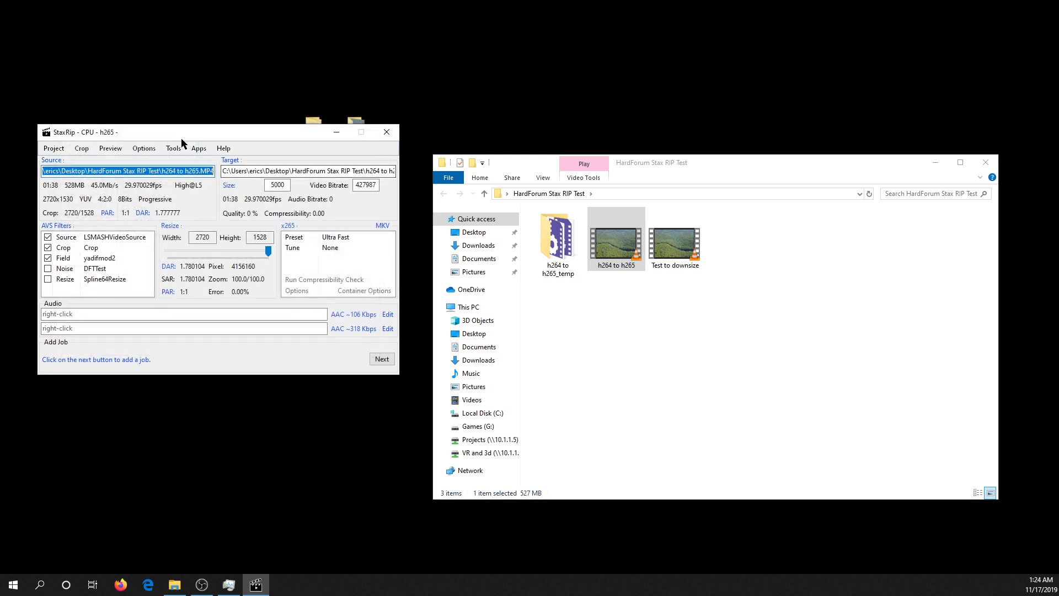
drag(181, 137, 195, 207)
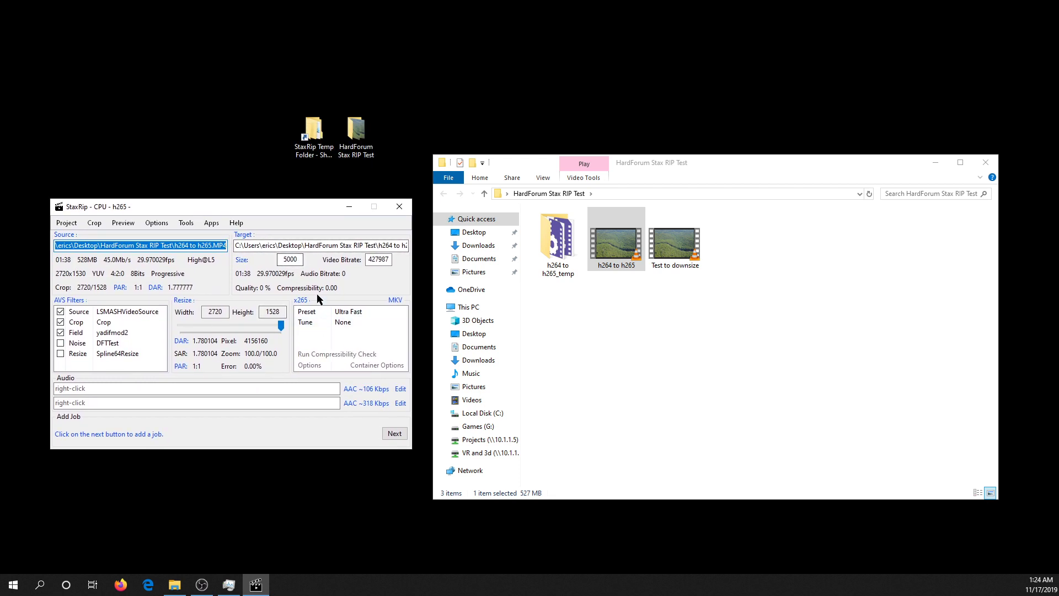
Switch the x265 rate control mode to Quality at 30
click(309, 366)
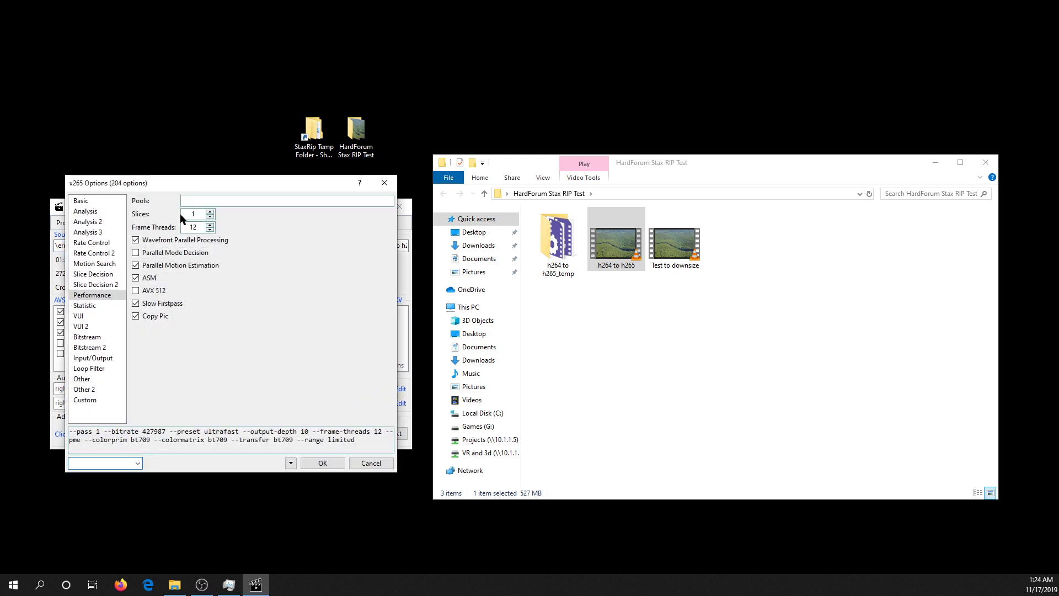
click(88, 202)
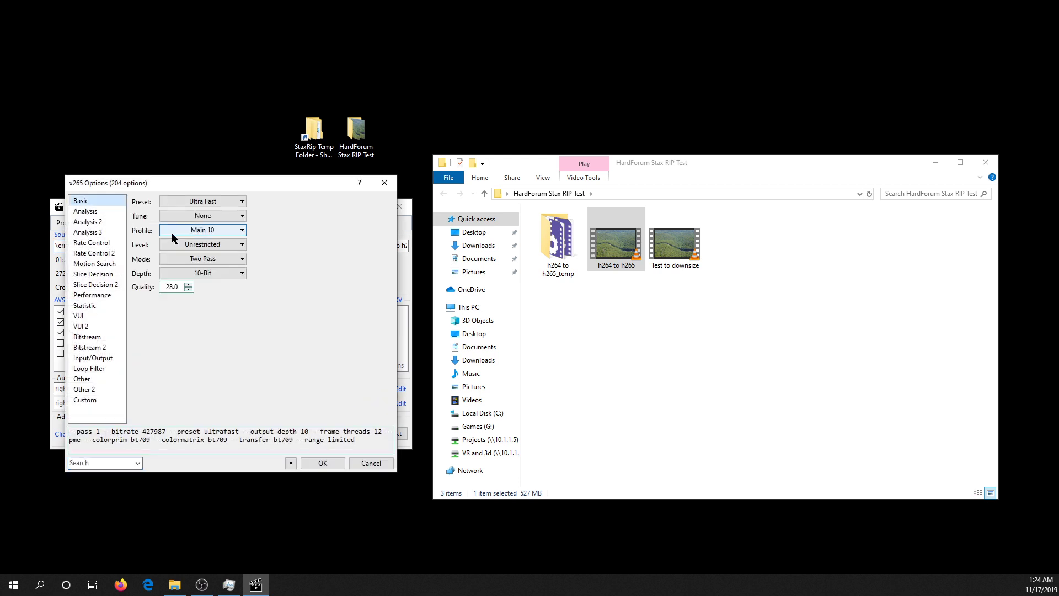
click(203, 259)
click(173, 297)
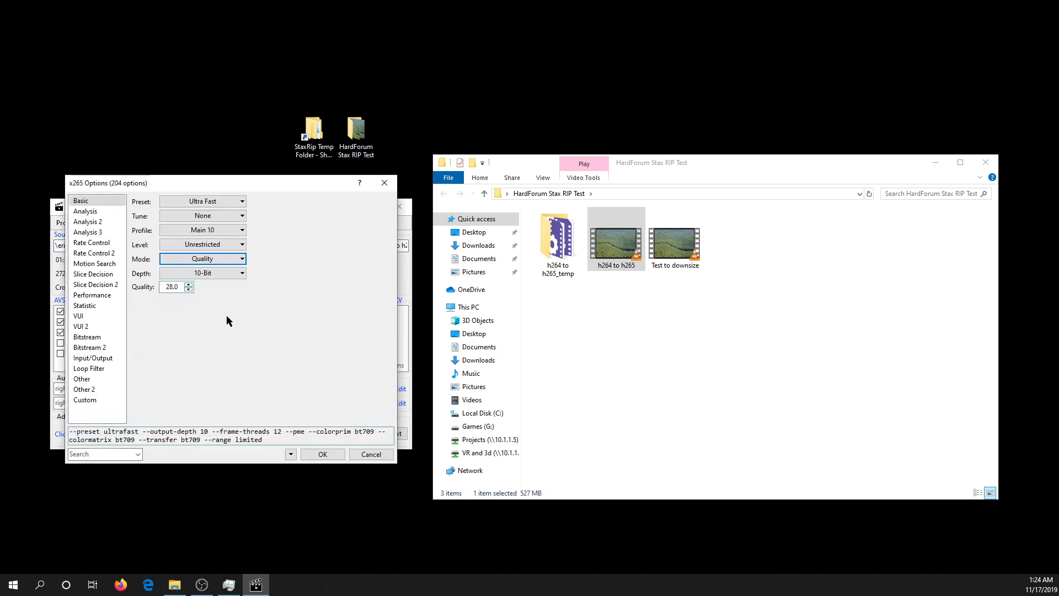
click(189, 284)
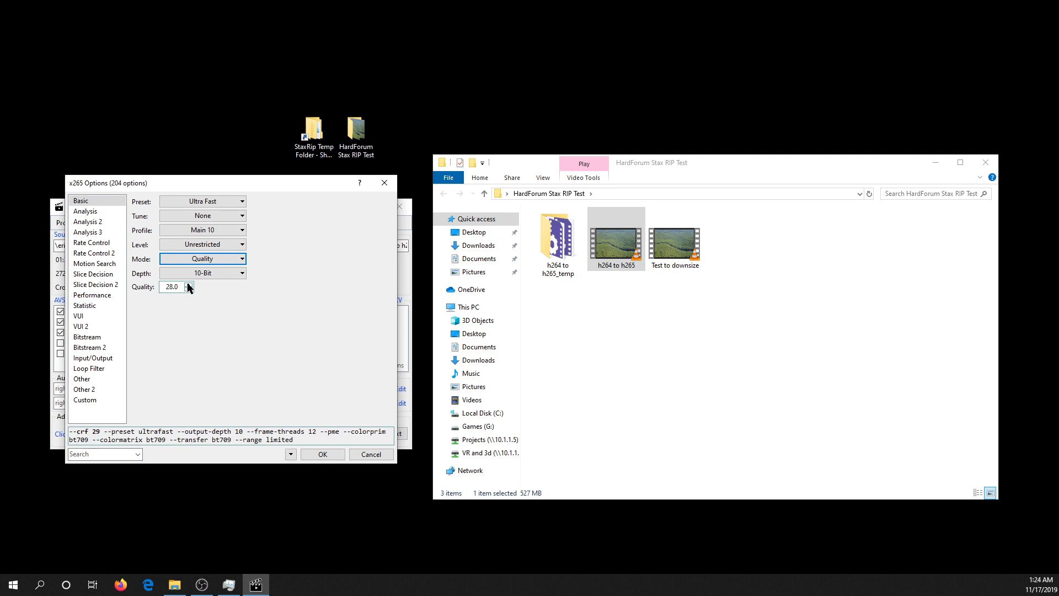
click(323, 454)
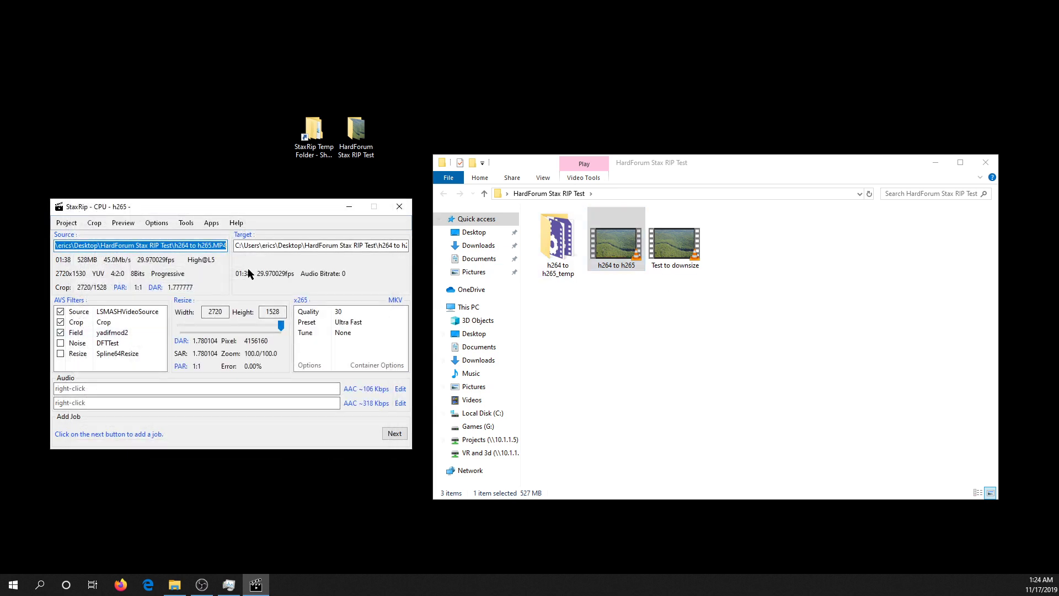
Add the h264 to h265 project as a job, then load Test to downsize as the source
click(395, 433)
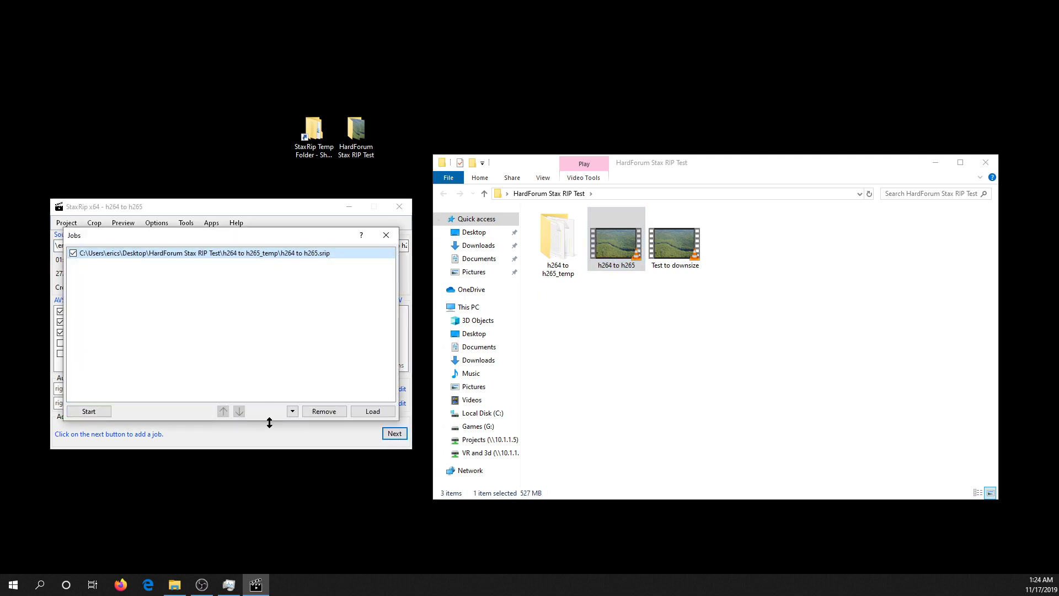
click(388, 239)
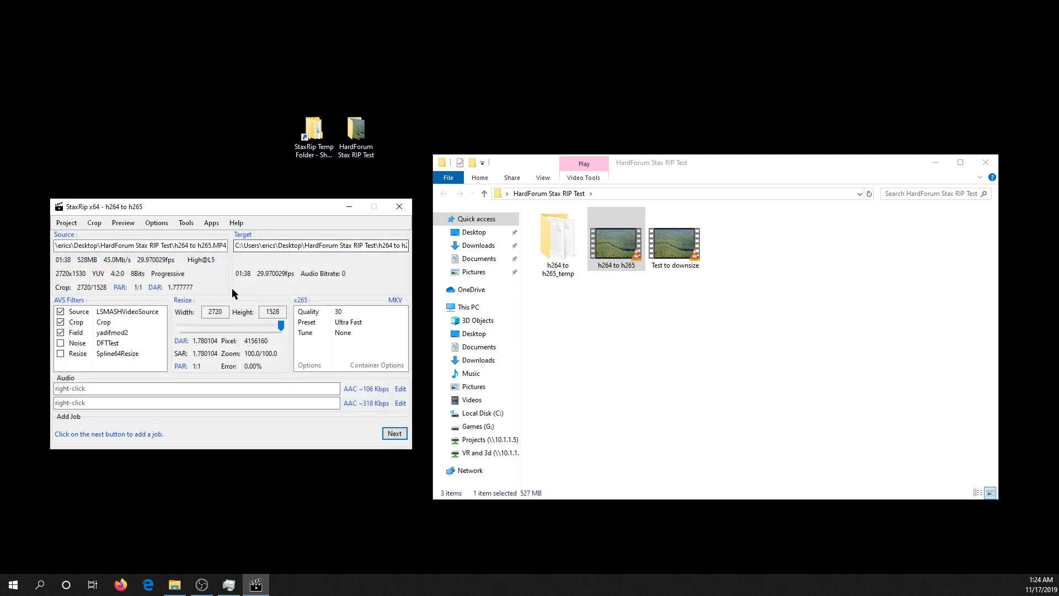
click(675, 243)
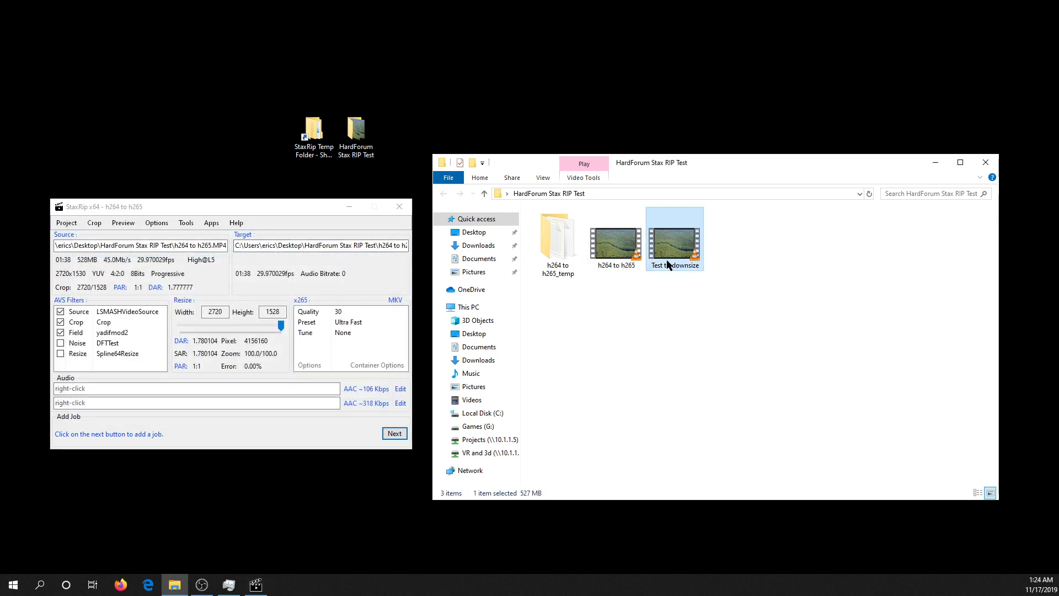
drag(668, 261, 185, 245)
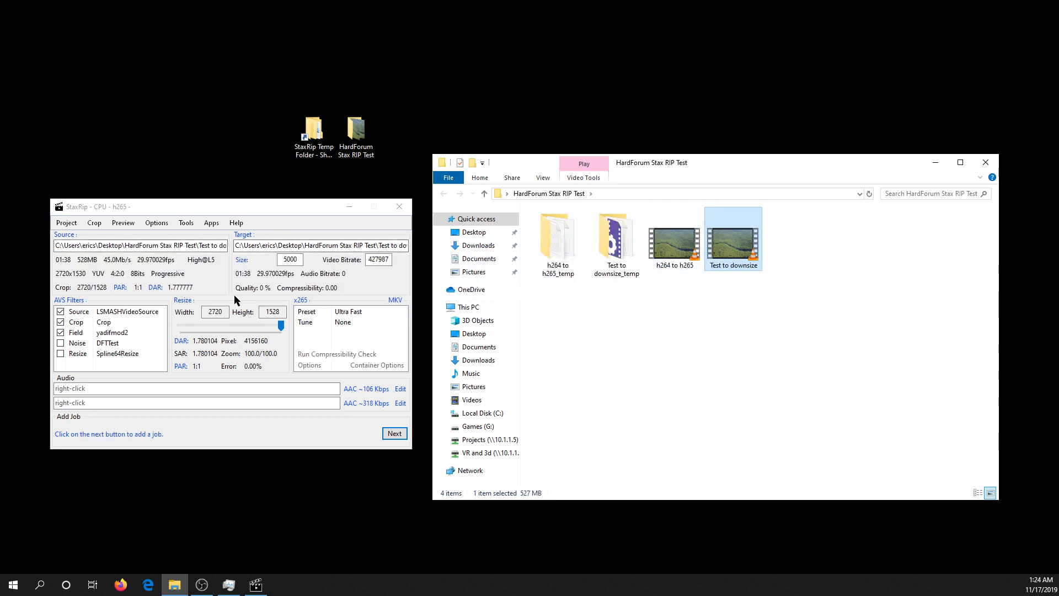
Set x265 to Quality mode 30 with 12 frame threads
click(307, 367)
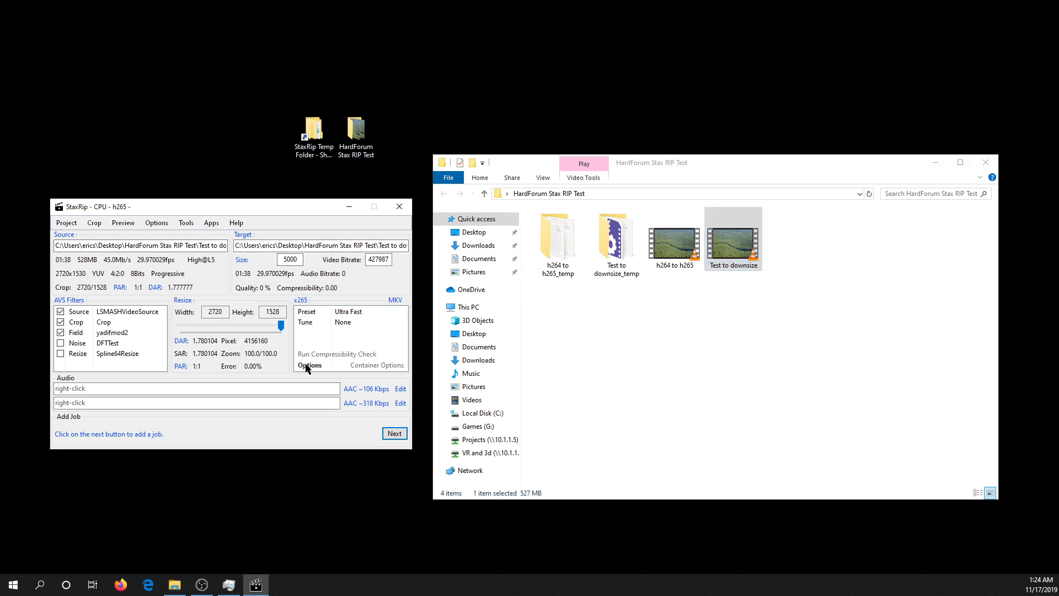
click(198, 263)
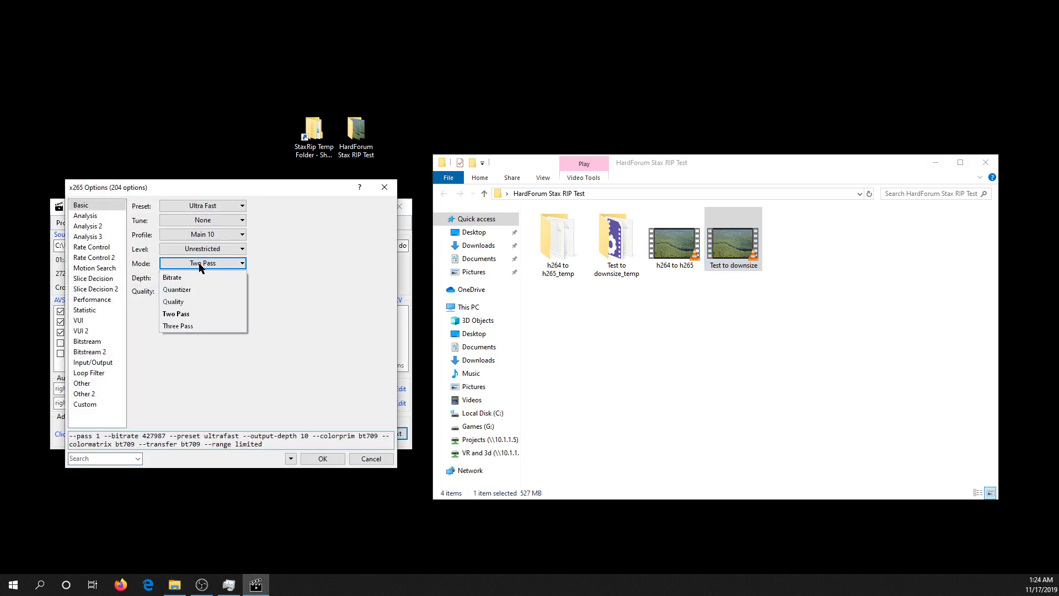
click(177, 302)
click(188, 288)
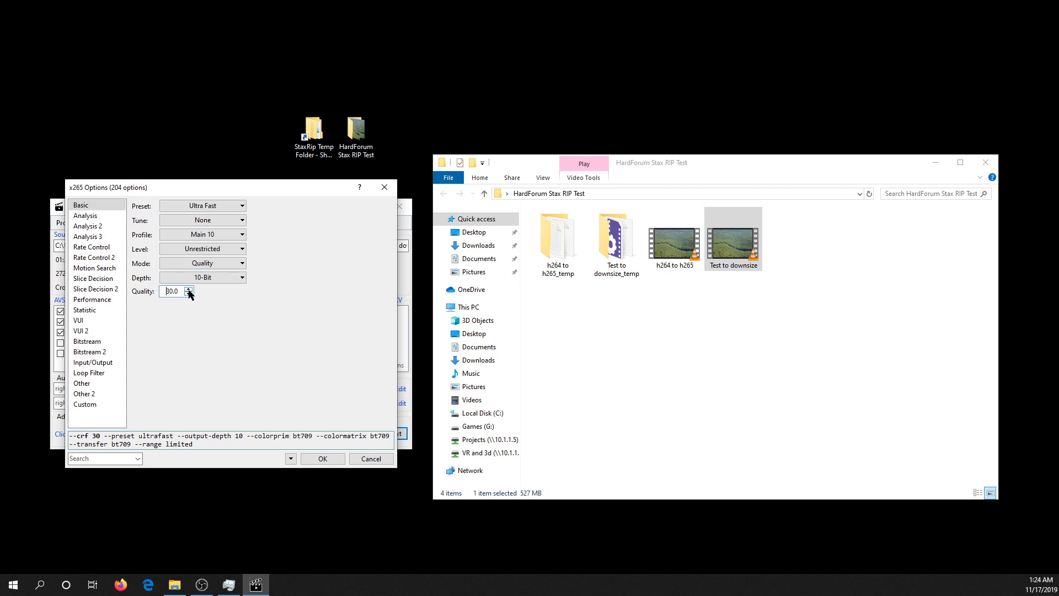
click(85, 301)
click(172, 236)
text(12)
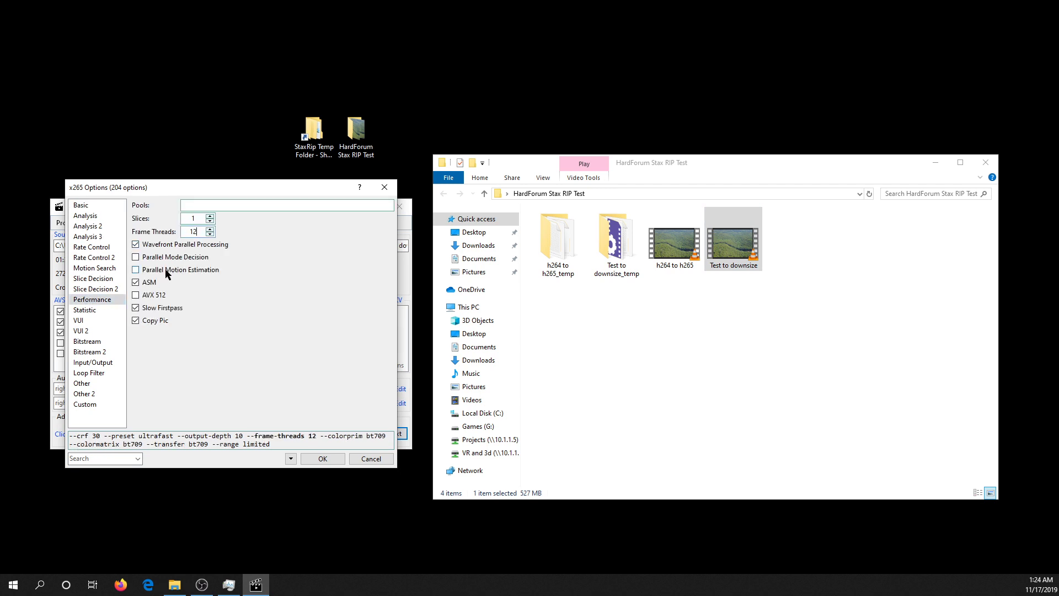
click(330, 460)
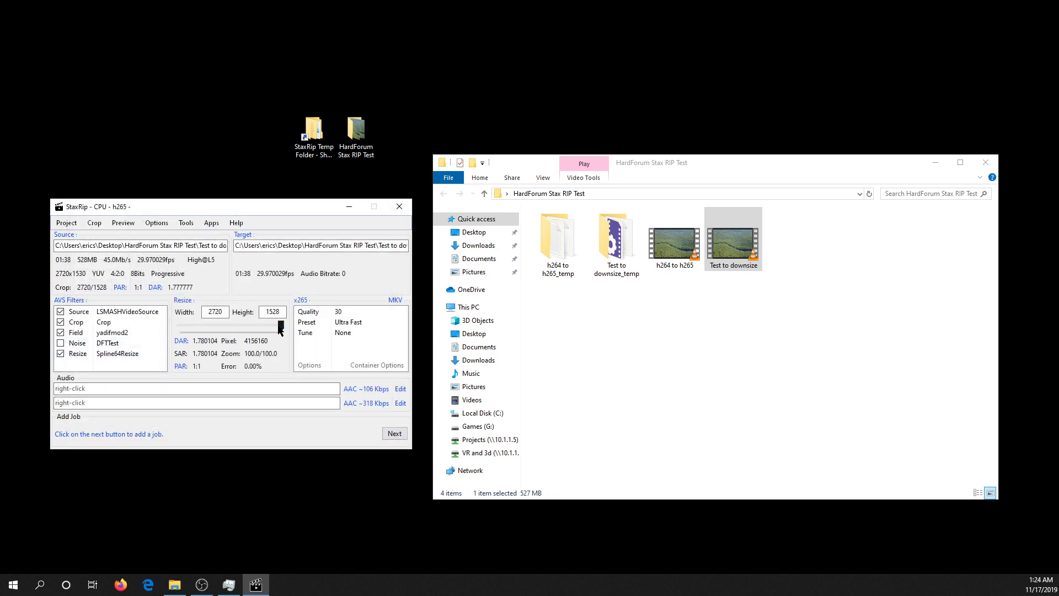
Resize Test to downsize to 776×432 and add it to the job list
drag(211, 324, 198, 326)
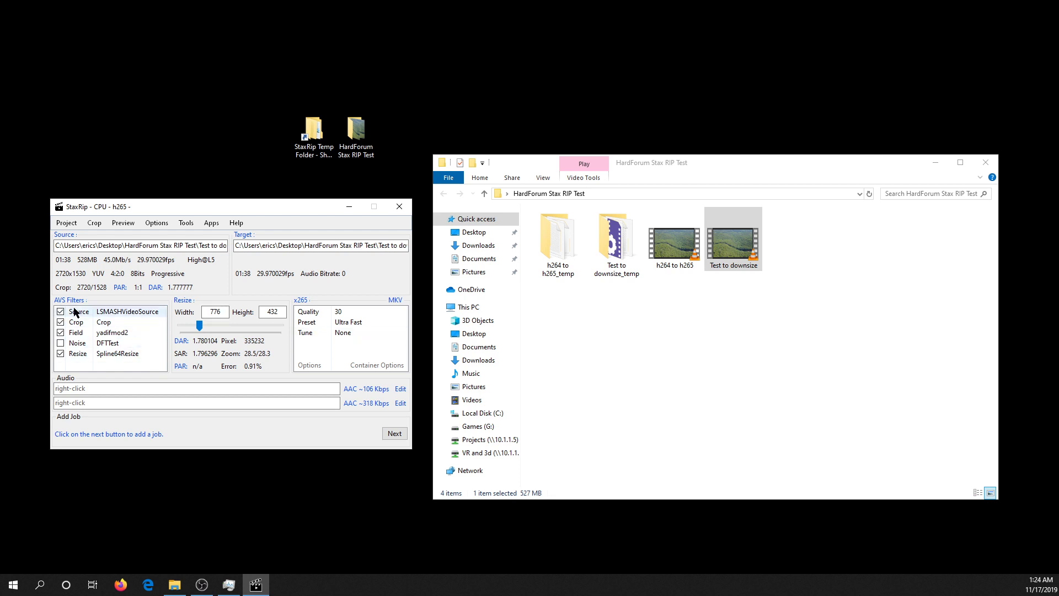
click(395, 433)
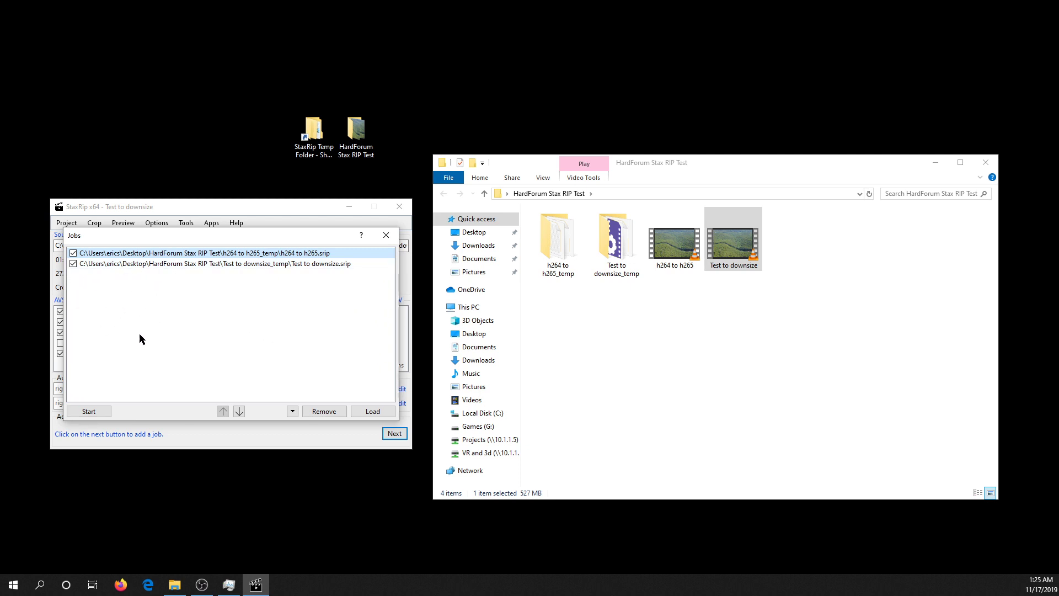
Start both queued jobs encoding side by side and bring up Task Manager's CPU view
click(96, 411)
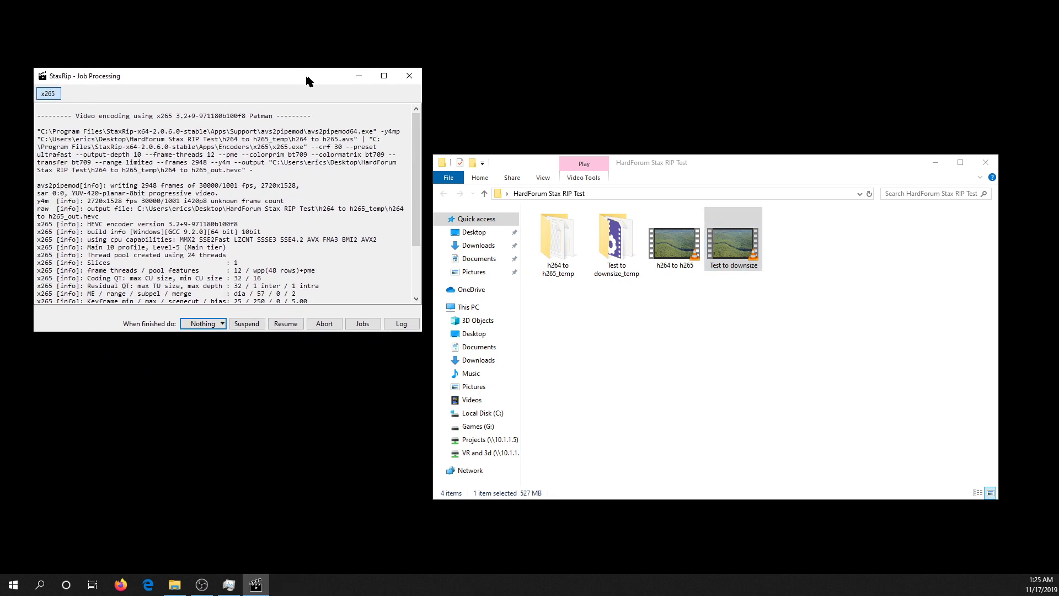
click(368, 324)
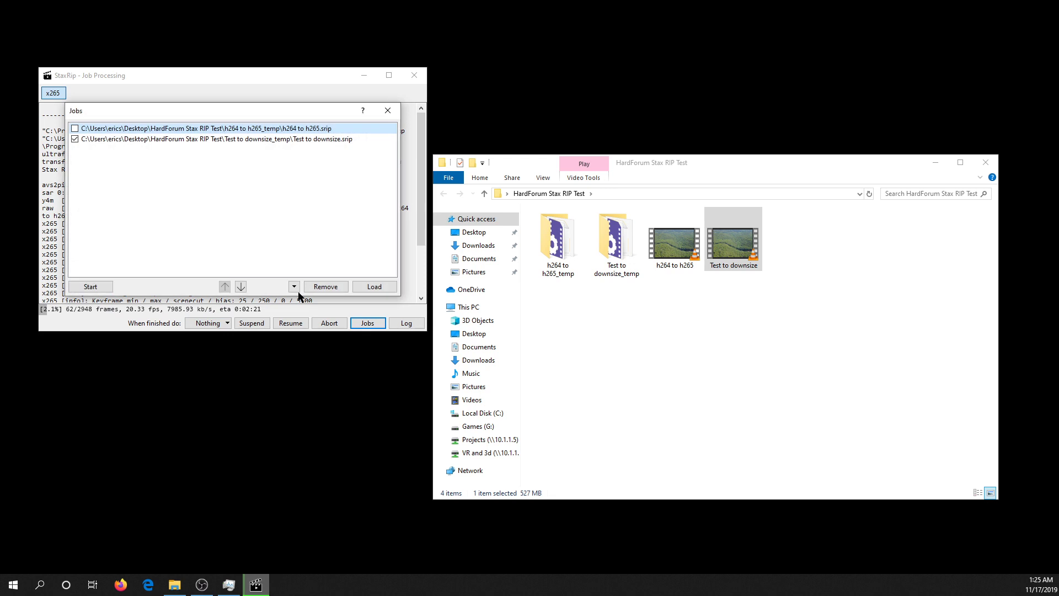
click(90, 286)
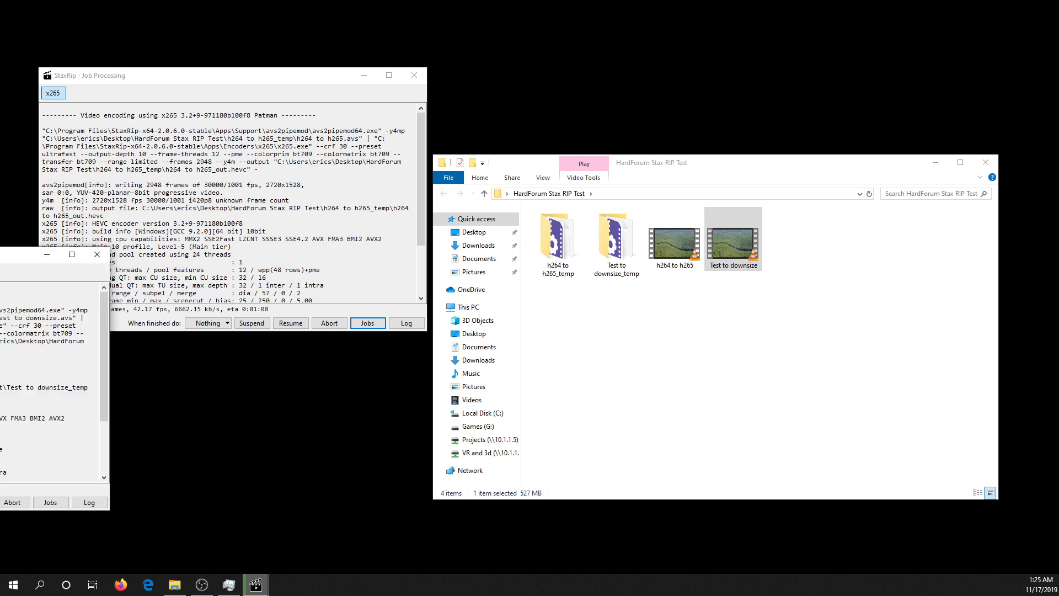
drag(82, 257, 619, 81)
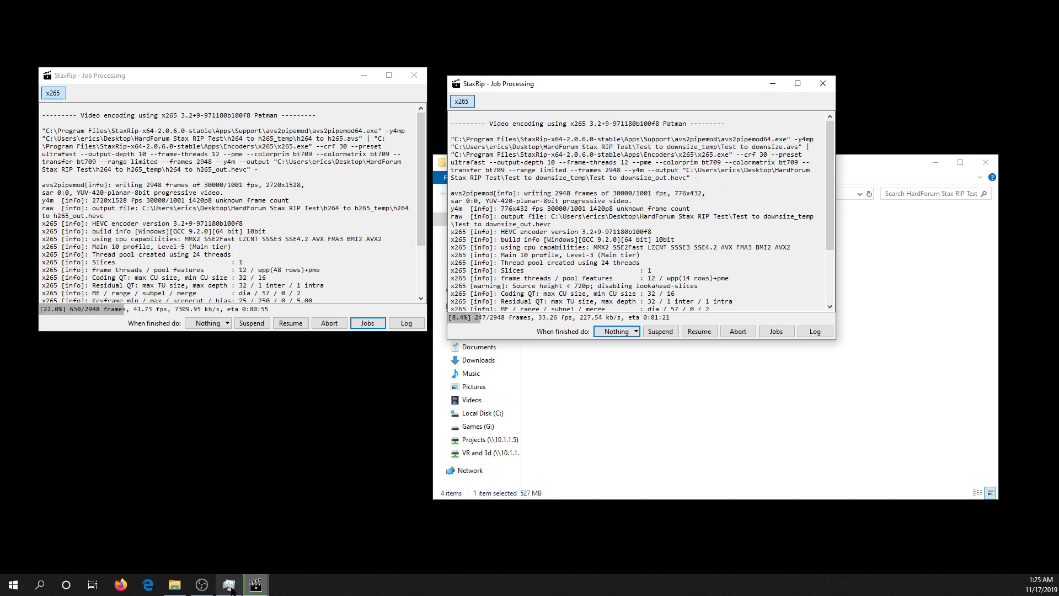
key(ctrl+shift+Escape)
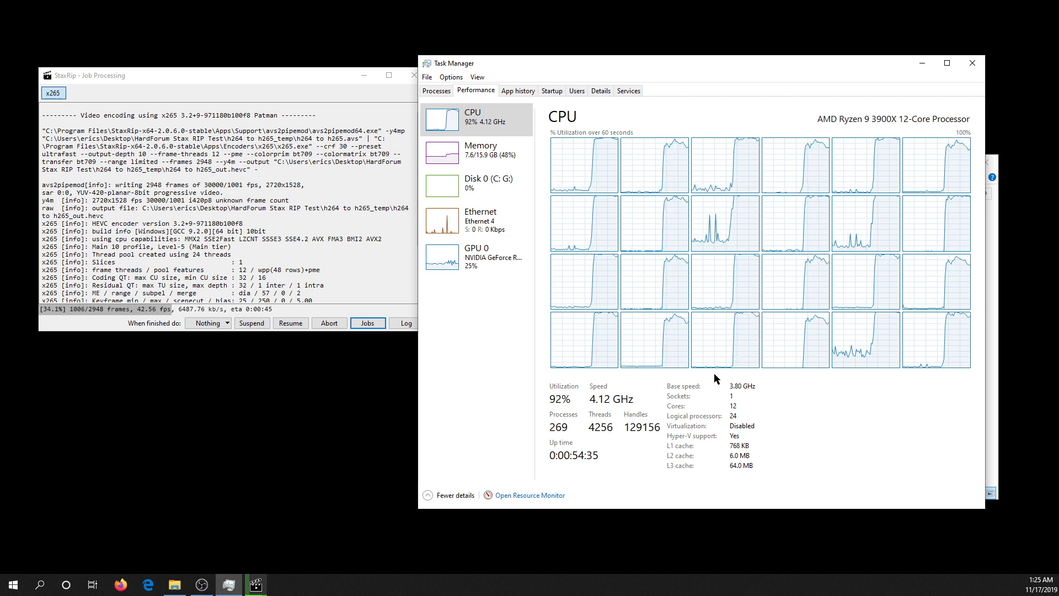
Arrange Task Manager and the two encoding progress windows so all are visible
drag(527, 64, 299, 351)
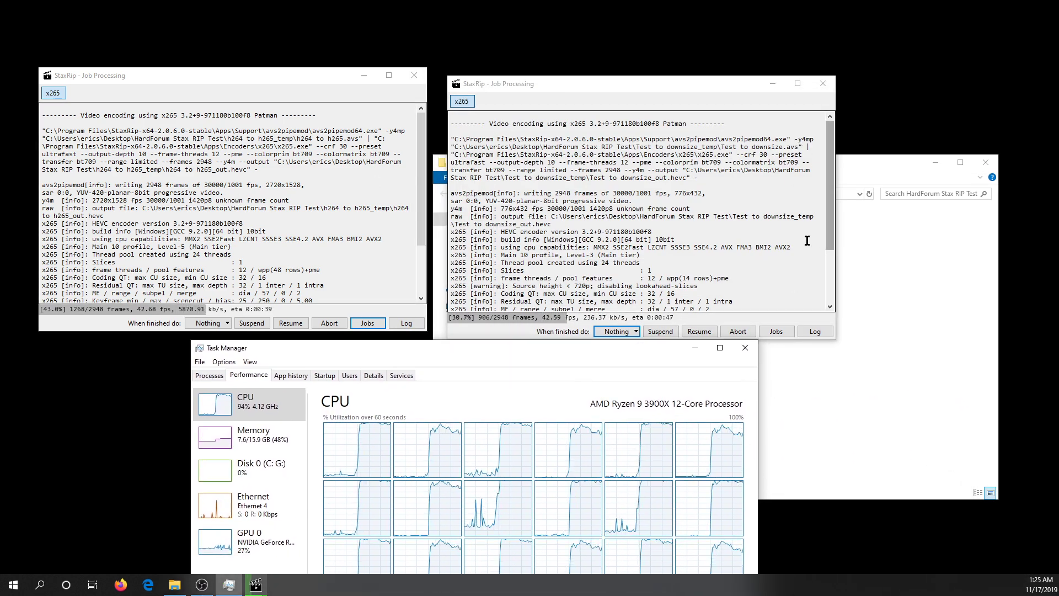
drag(295, 347, 227, 317)
drag(494, 87, 491, 35)
drag(311, 77, 323, 22)
drag(313, 319, 379, 321)
drag(126, 299, 133, 284)
drag(369, 319, 342, 154)
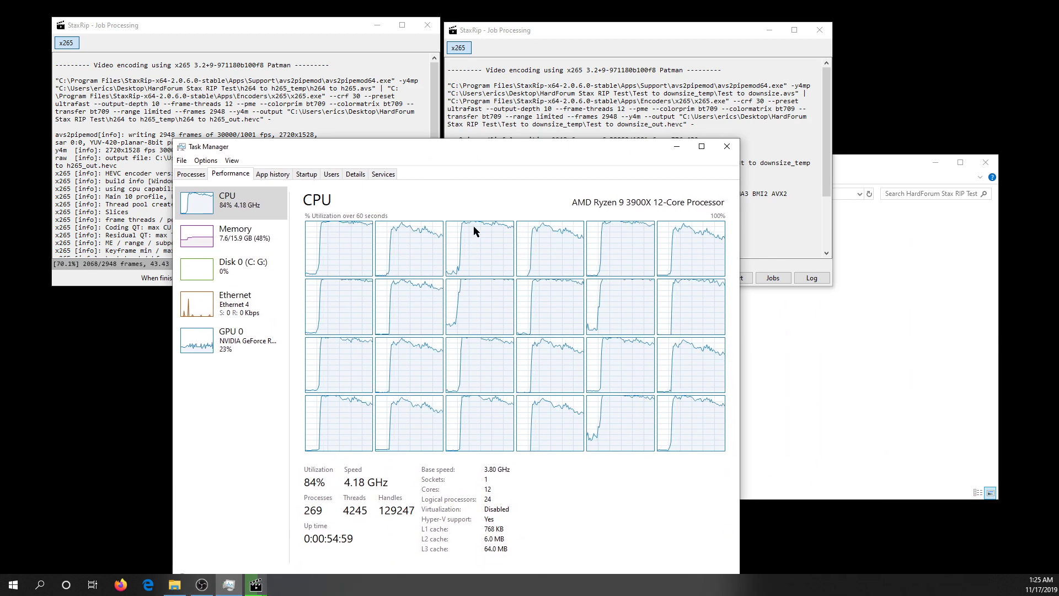
drag(451, 149, 392, 315)
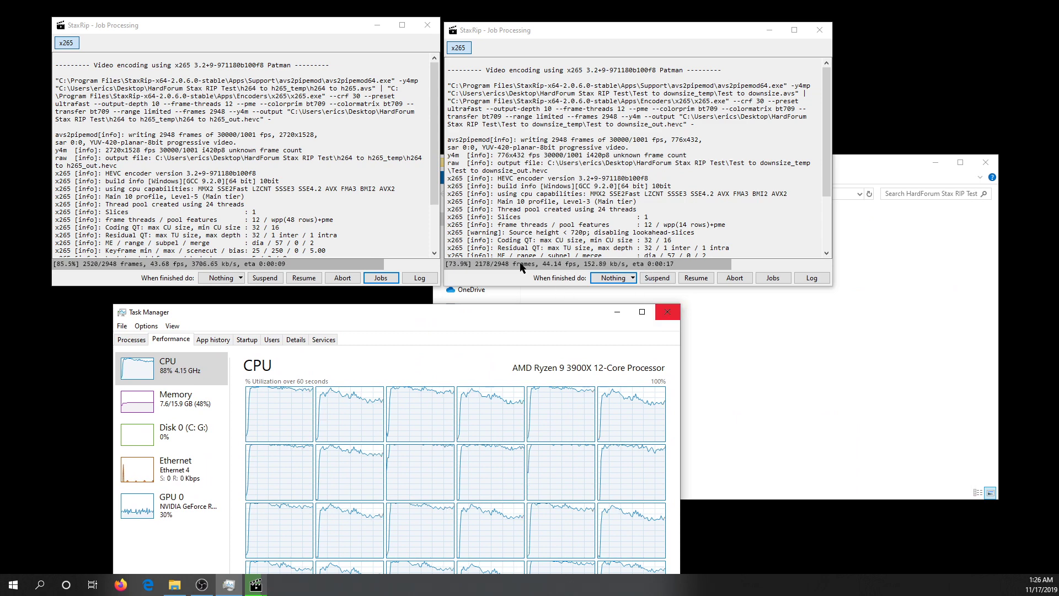
Close Task Manager and stack both encoding windows on the left of the screen
click(670, 312)
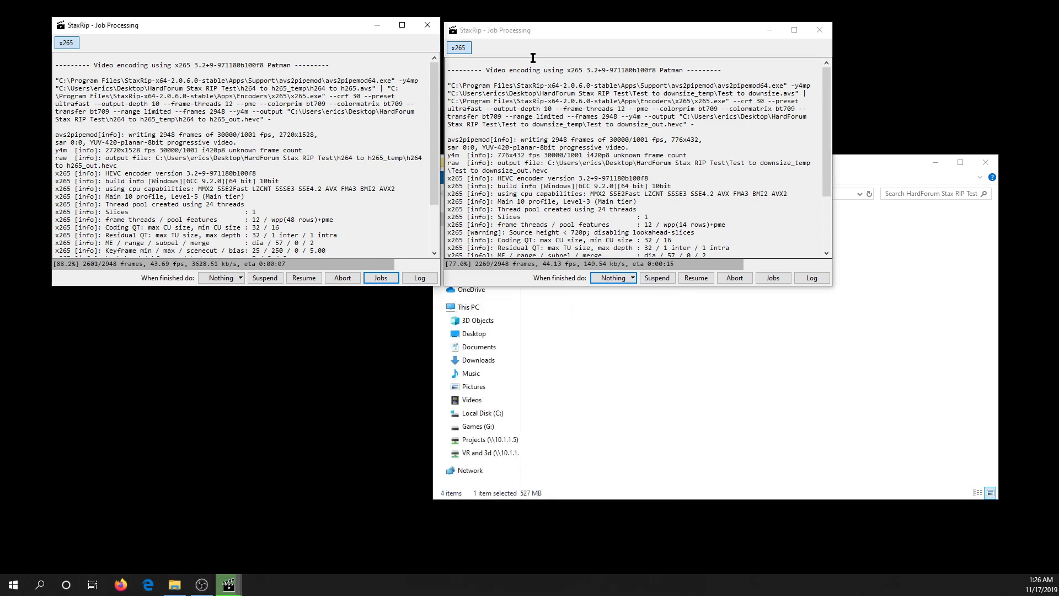
drag(549, 34, 180, 305)
mouse_move(247, 34)
mouse_down()
mouse_move(243, 1)
mouse_move(251, 15)
mouse_up()
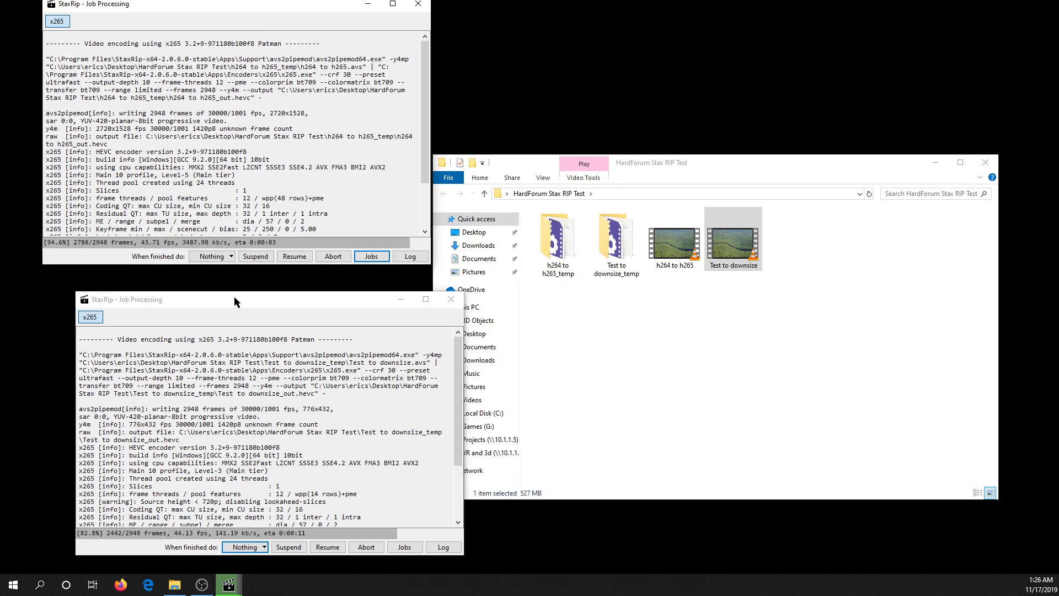
Check the test folder for the finished h264 to h265 MKV at 41.4 MB next to its original
drag(233, 297, 198, 277)
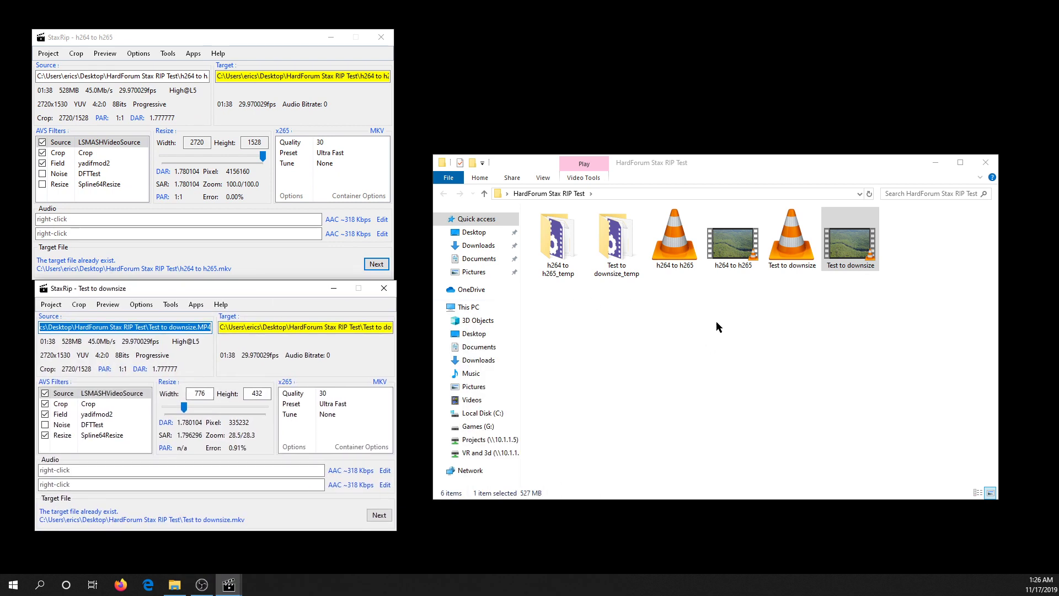
click(741, 249)
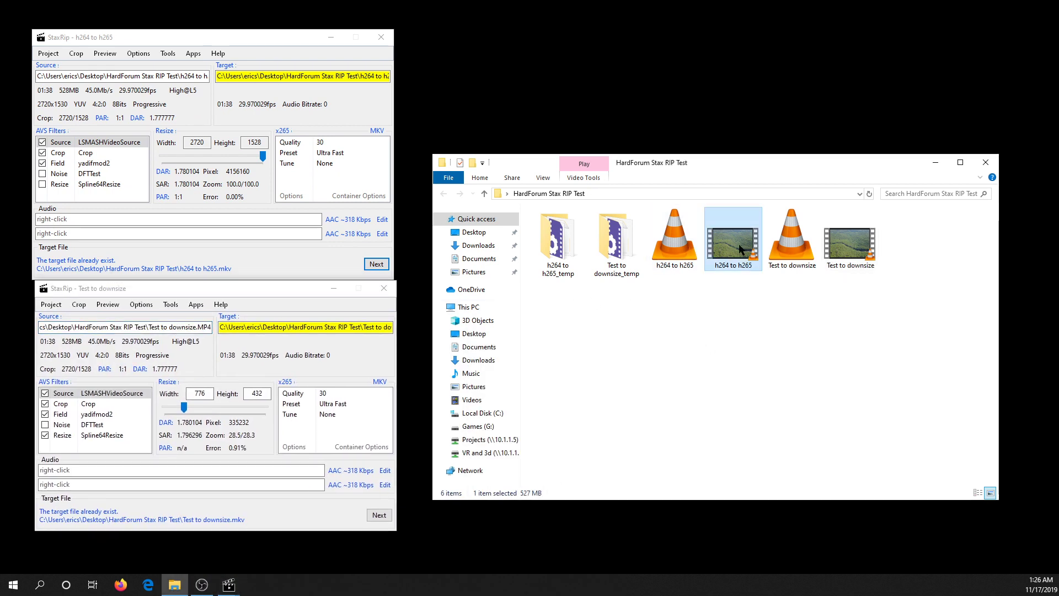
click(672, 248)
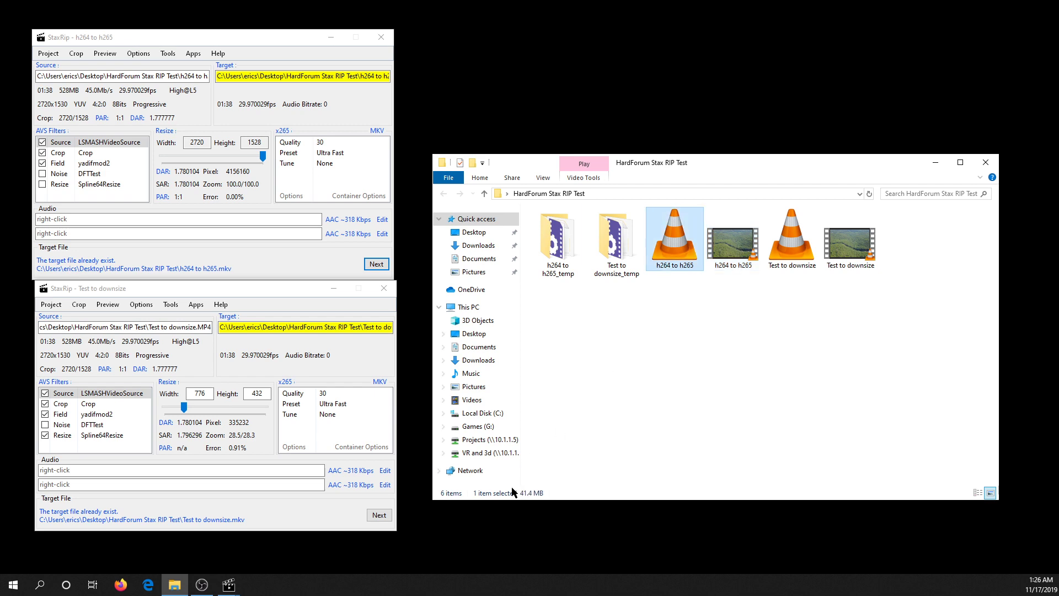
double_click(676, 240)
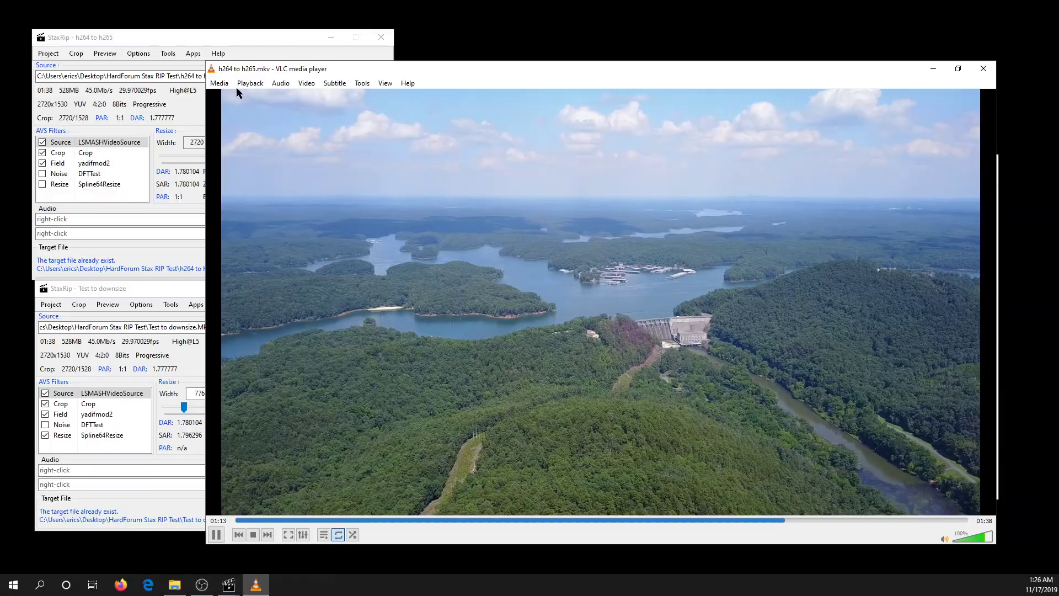
drag(335, 75, 188, 58)
click(128, 58)
click(129, 58)
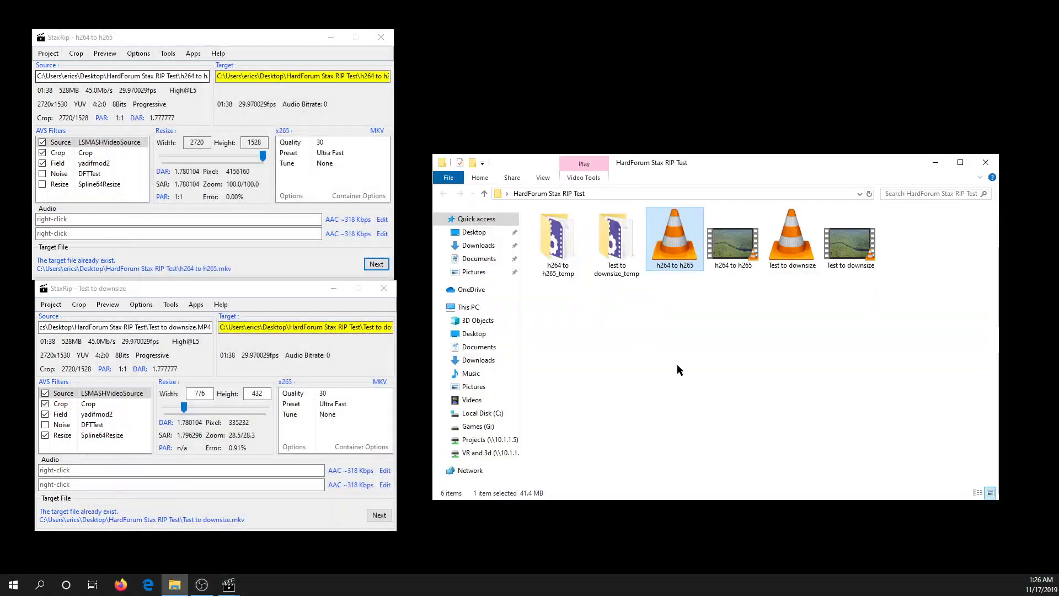
click(849, 248)
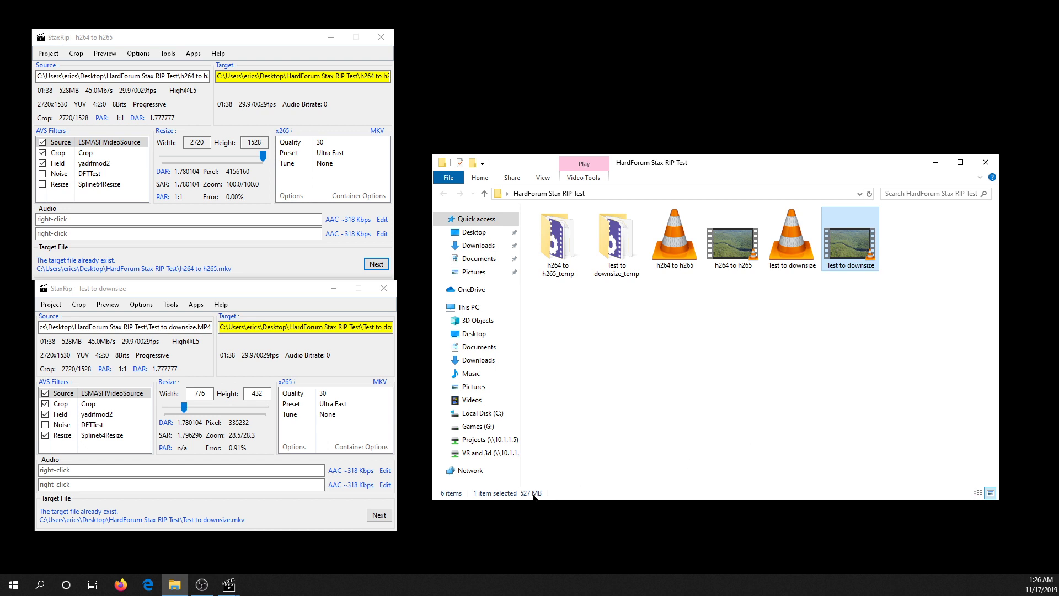
click(792, 250)
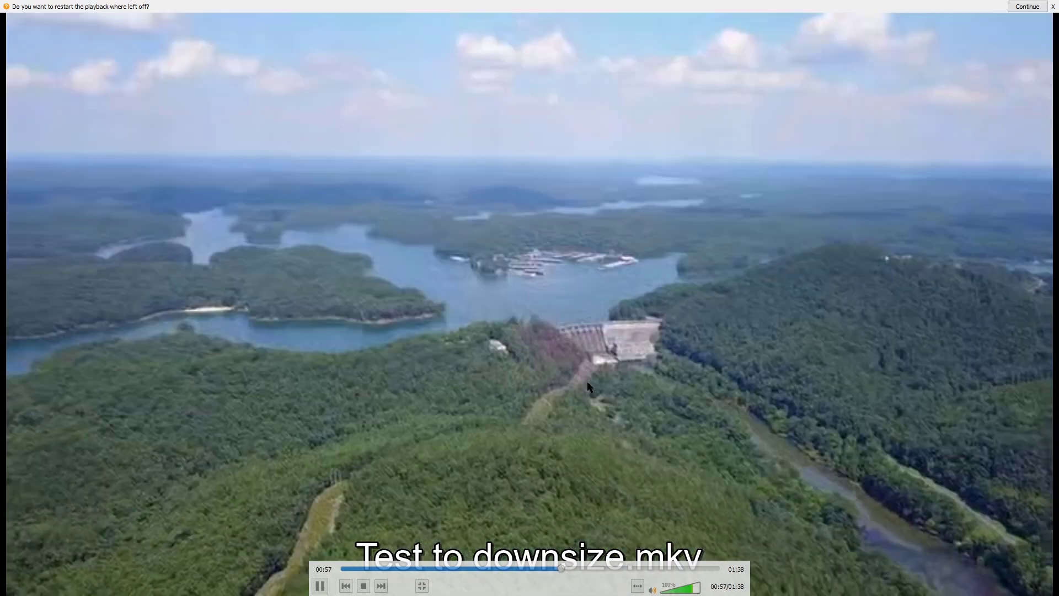
click(643, 568)
double_click(574, 248)
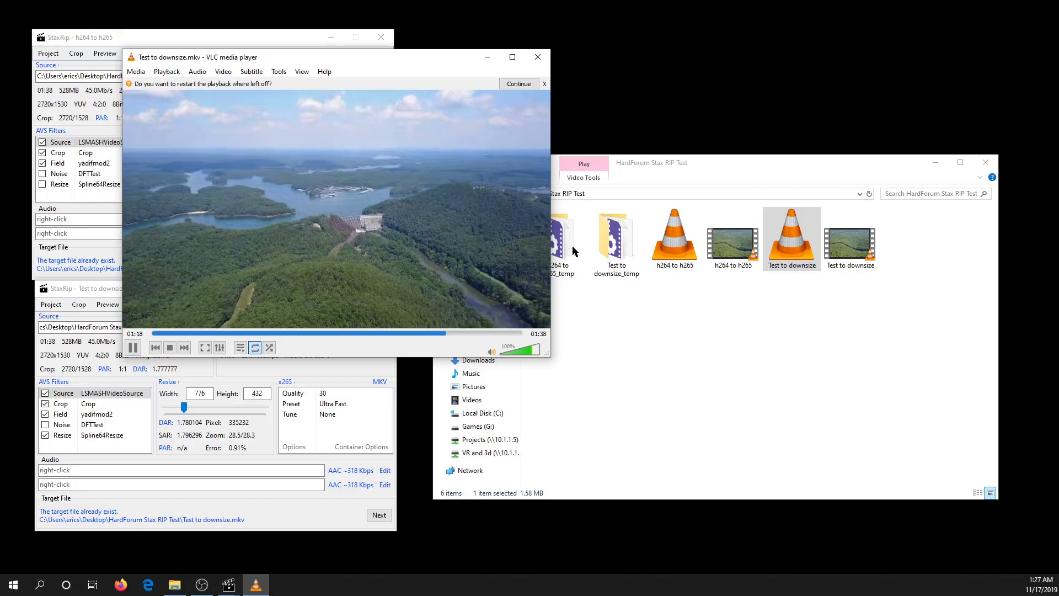
double_click(337, 138)
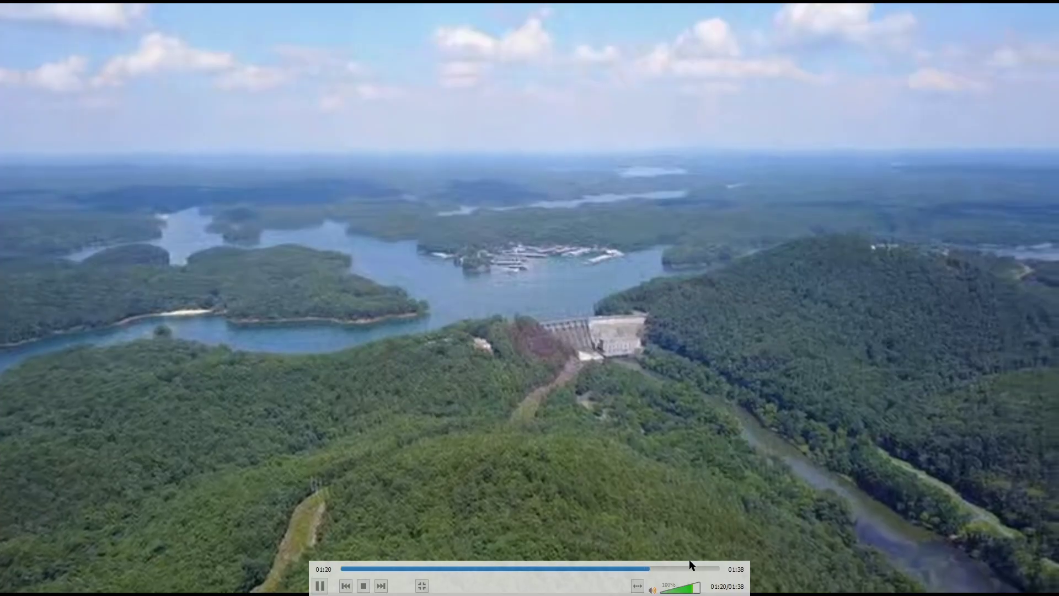
double_click(533, 298)
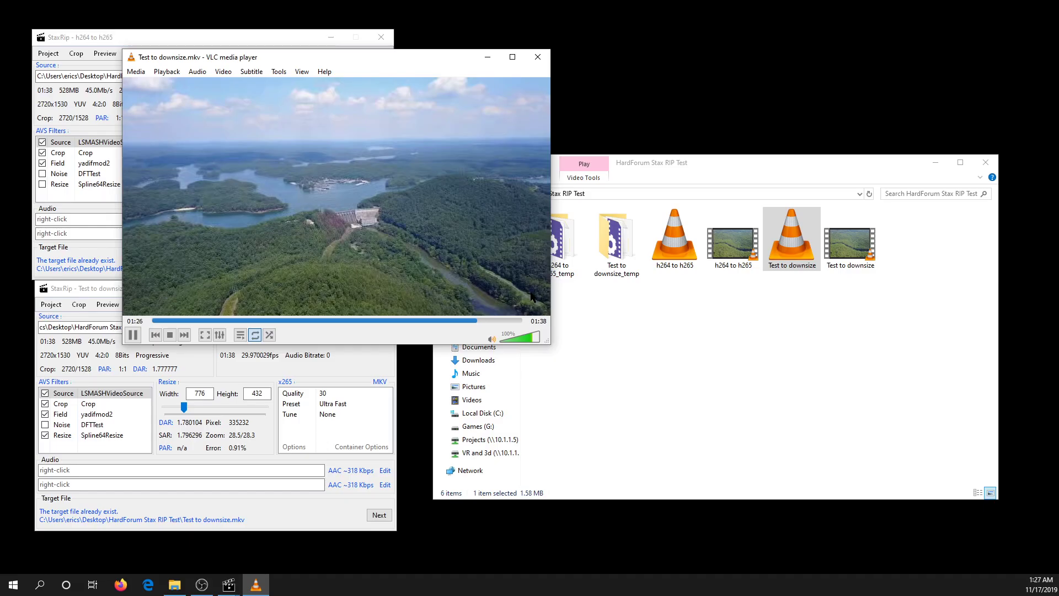
click(538, 56)
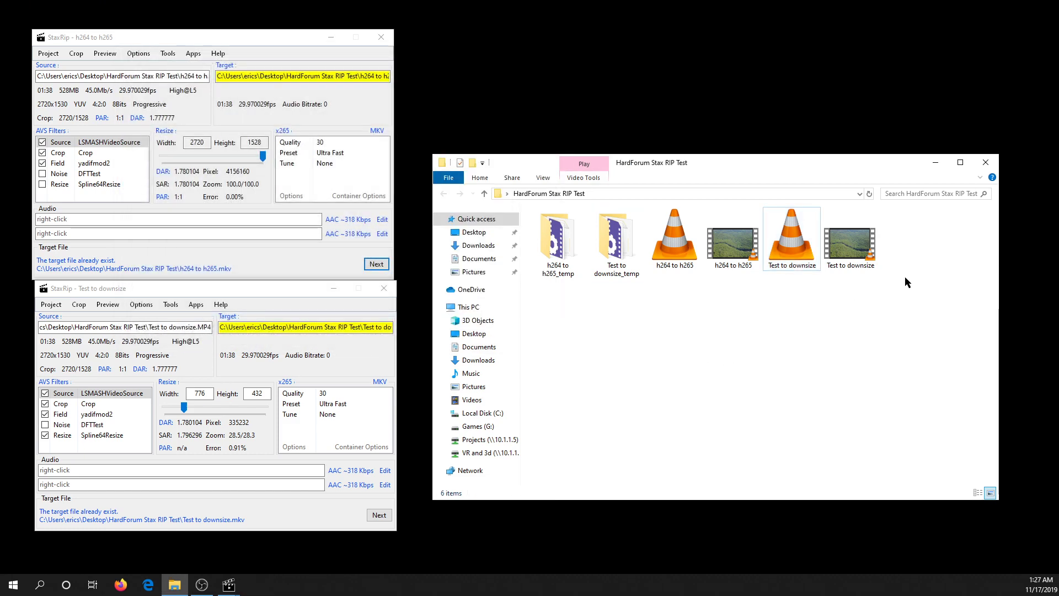